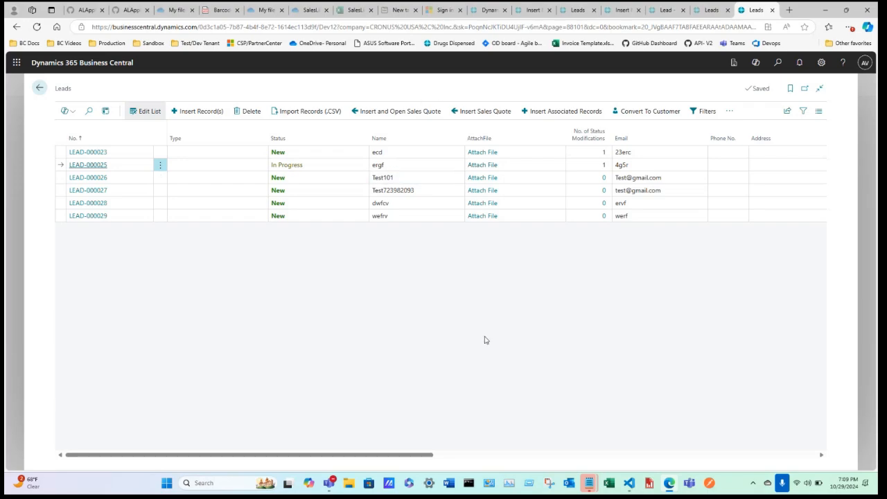
# Step: Reveal the Insert Record and Insert Multiple Records options on the Leads list
pyautogui.click(199, 111)
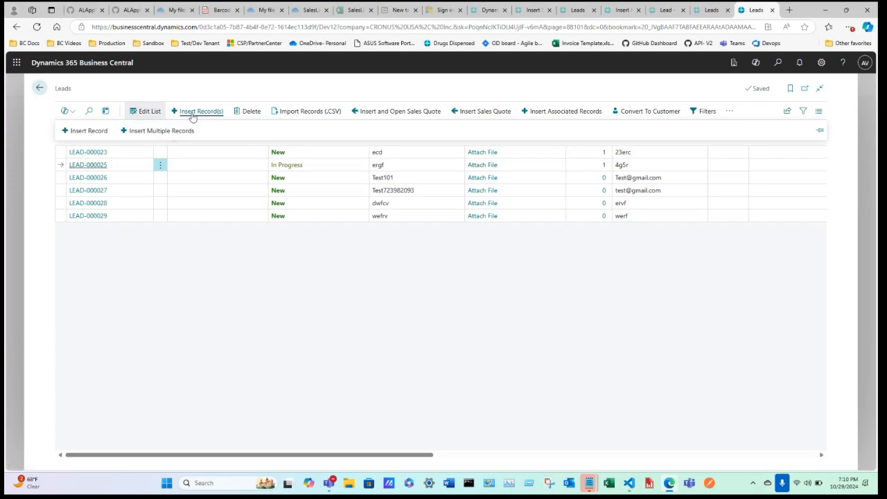
# Step: Start a single lead of type Partner named Test201 and enter its e-mail address
pyautogui.click(89, 131)
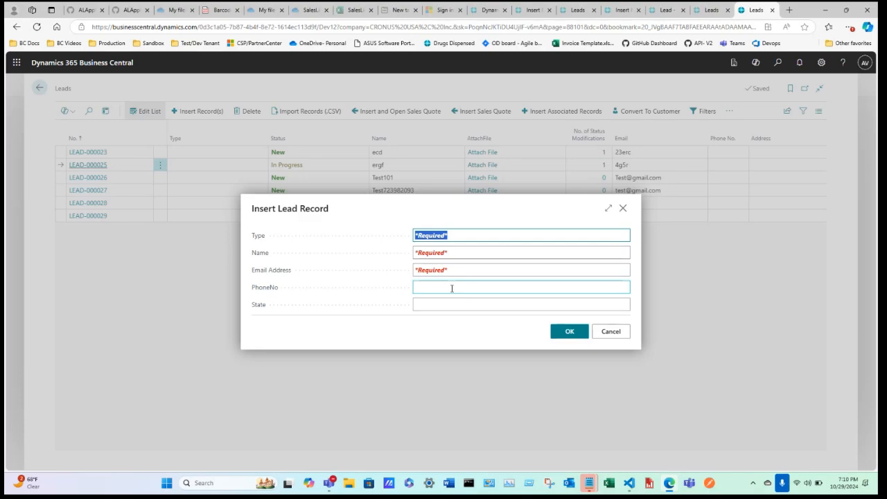
pyautogui.write('Paretne')
pyautogui.press('BackSpace')
pyautogui.press('BackSpace')
pyautogui.press('BackSpace')
pyautogui.press('BackSpace')
pyautogui.write('tner')
pyautogui.click(456, 246)
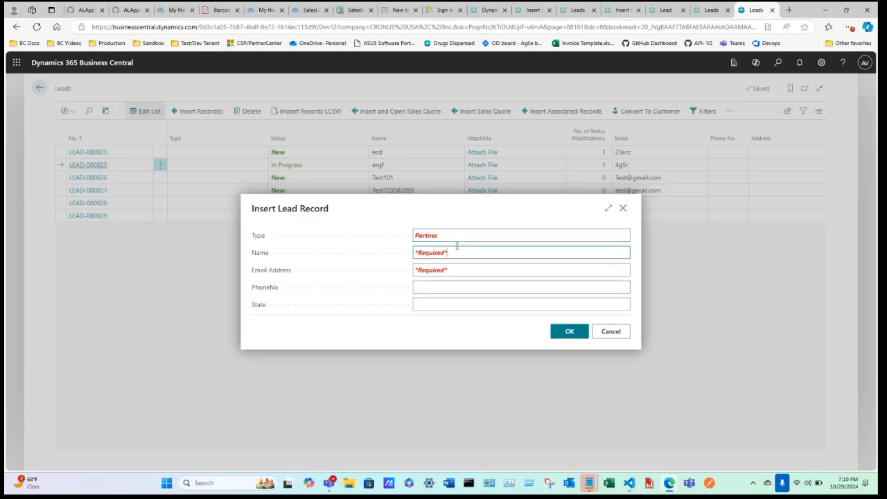
pyautogui.write('Test201')
pyautogui.click(451, 271)
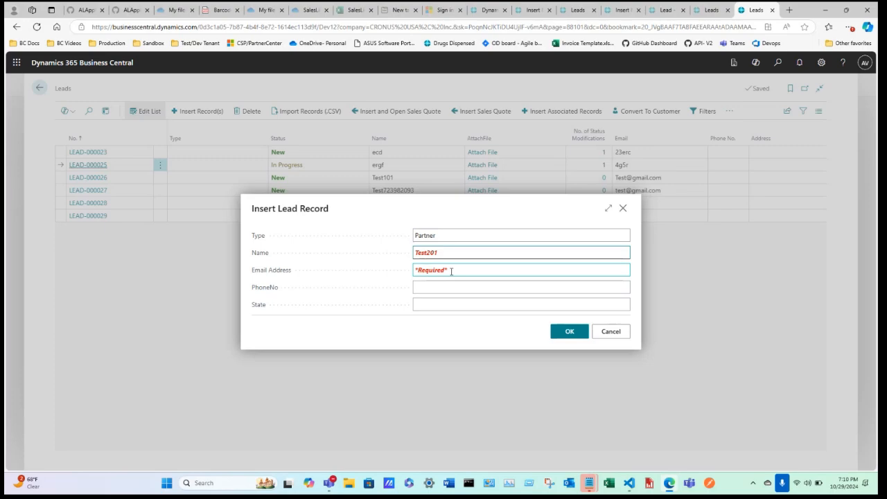
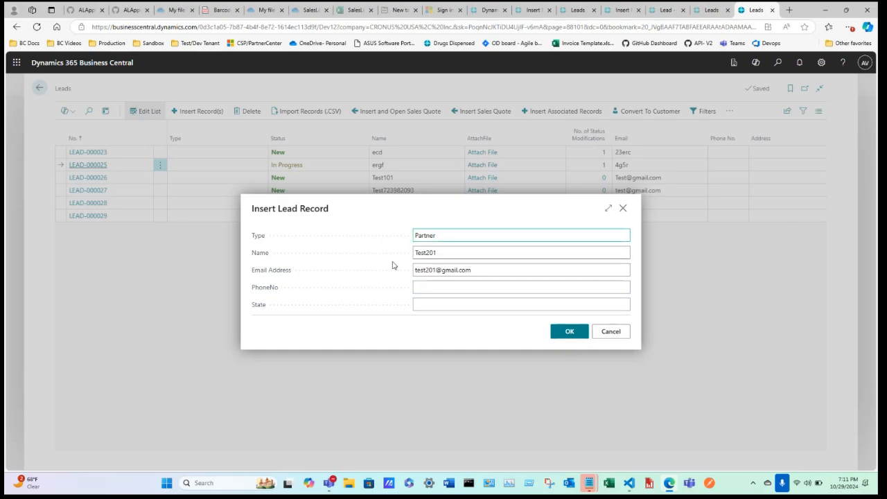
# Step: Re-enter the name Test201 and insert the lead, creating LEAD-000030
pyautogui.click(441, 252)
pyautogui.press('BackSpace')
pyautogui.click(452, 206)
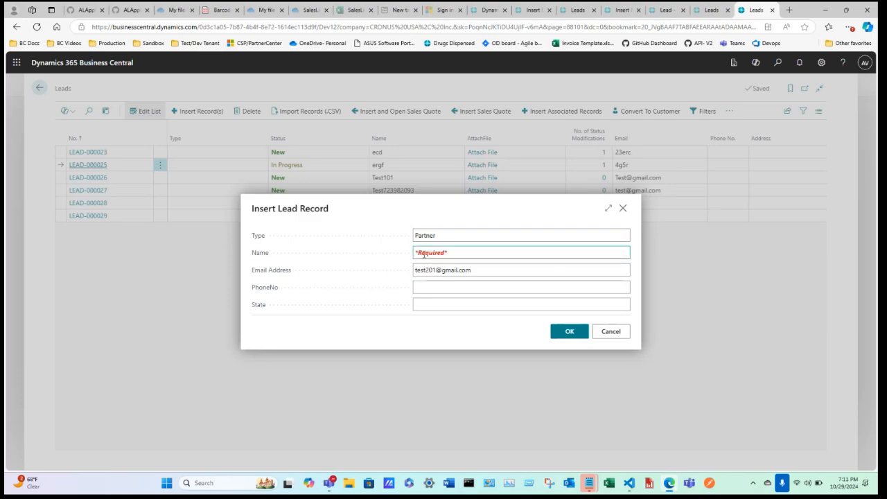
pyautogui.click(433, 255)
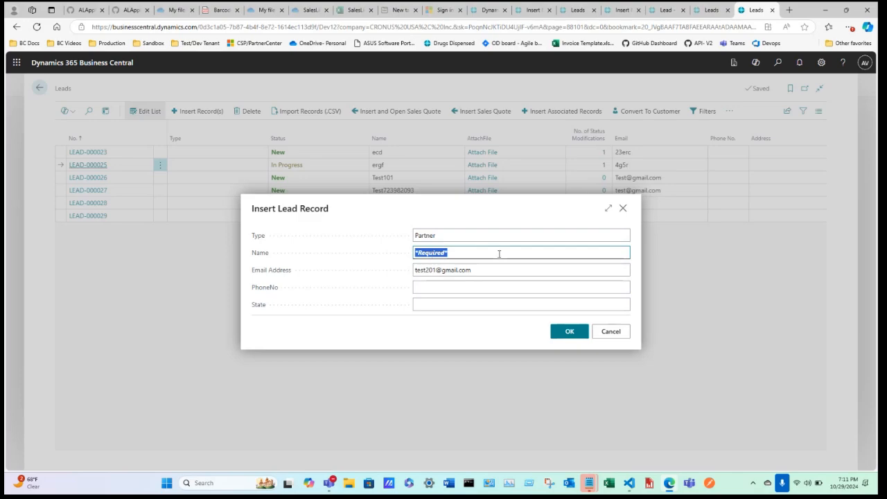
pyautogui.click(459, 253)
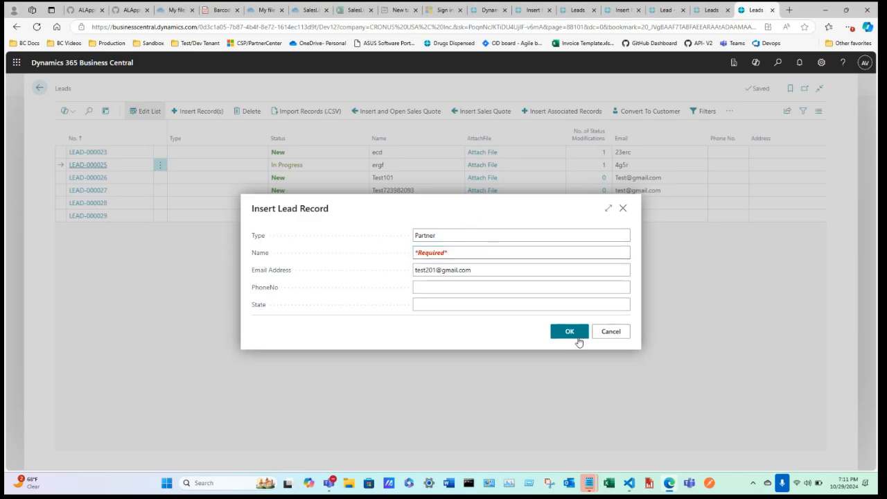
pyautogui.click(452, 253)
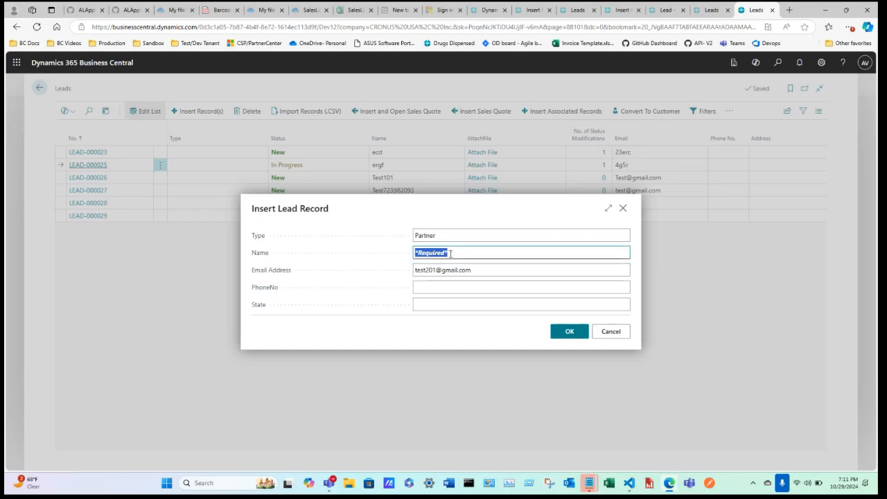
pyautogui.write('Test201')
pyautogui.click(536, 307)
pyautogui.click(568, 331)
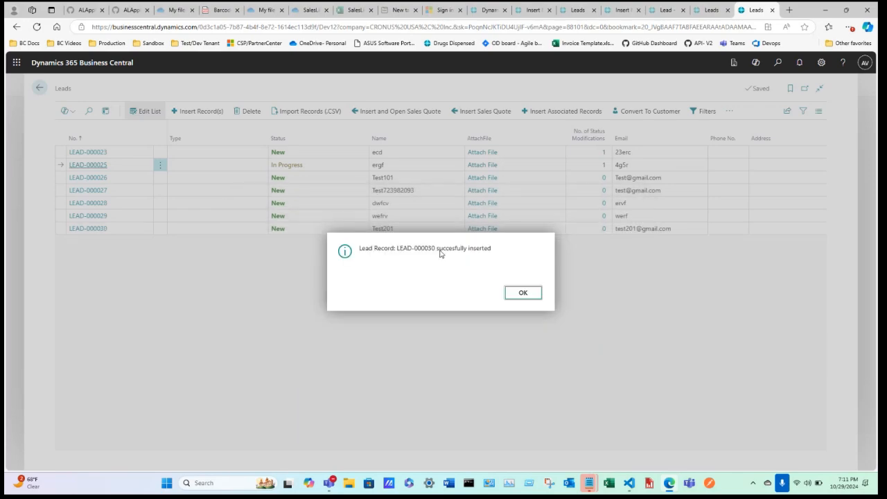
pyautogui.click(522, 293)
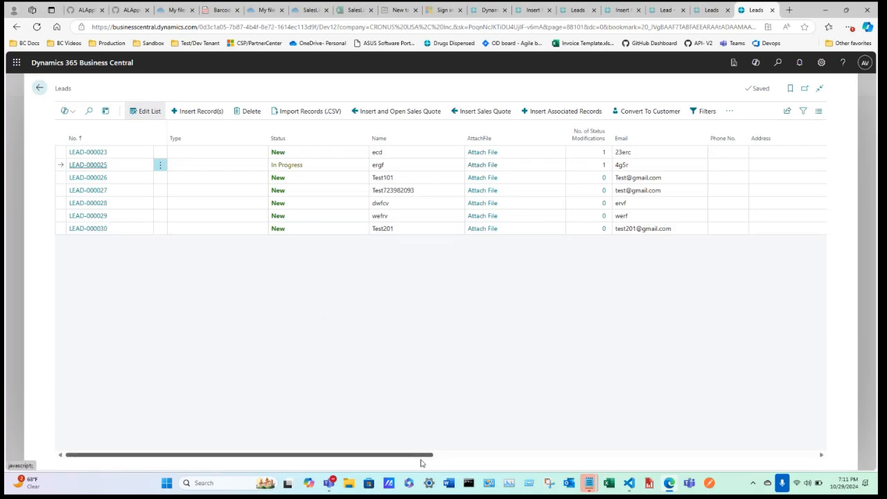
# Step: Open the Insert Multiple Lead Records page from the Insert Record(s) menu
pyautogui.moveTo(440, 455); pyautogui.dragTo(329, 392)
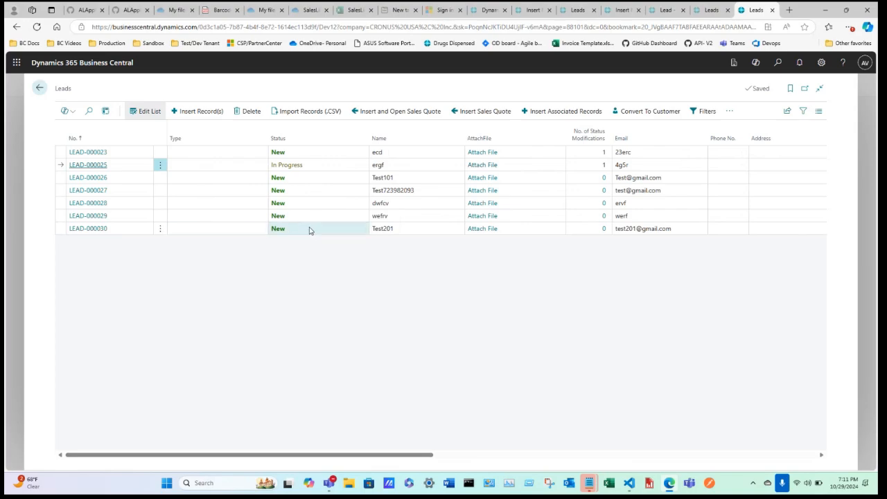
pyautogui.moveTo(422, 455); pyautogui.dragTo(341, 398)
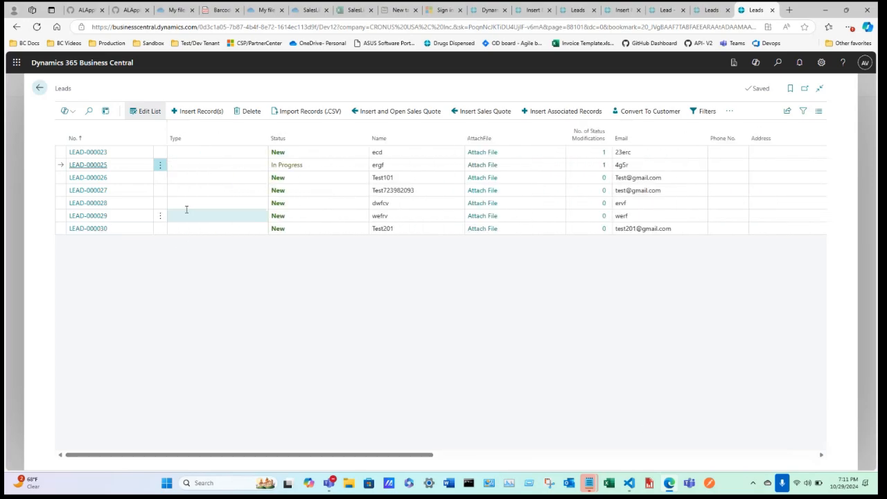
pyautogui.click(200, 112)
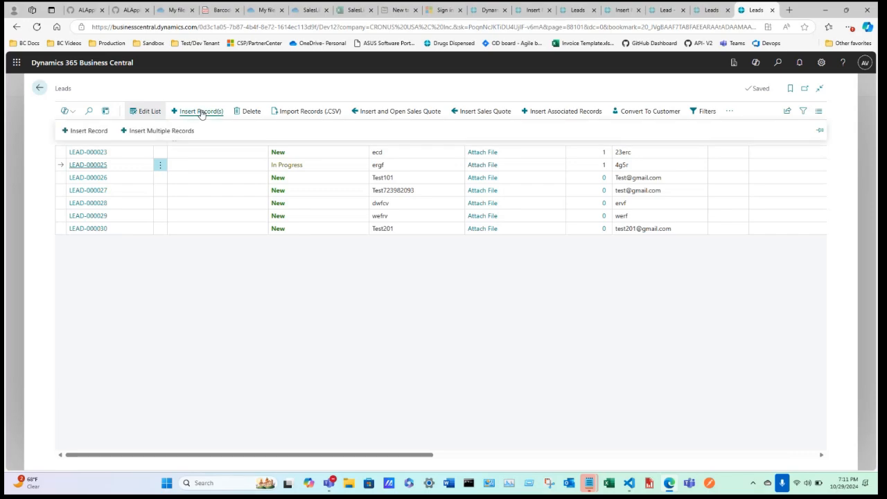
pyautogui.click(171, 135)
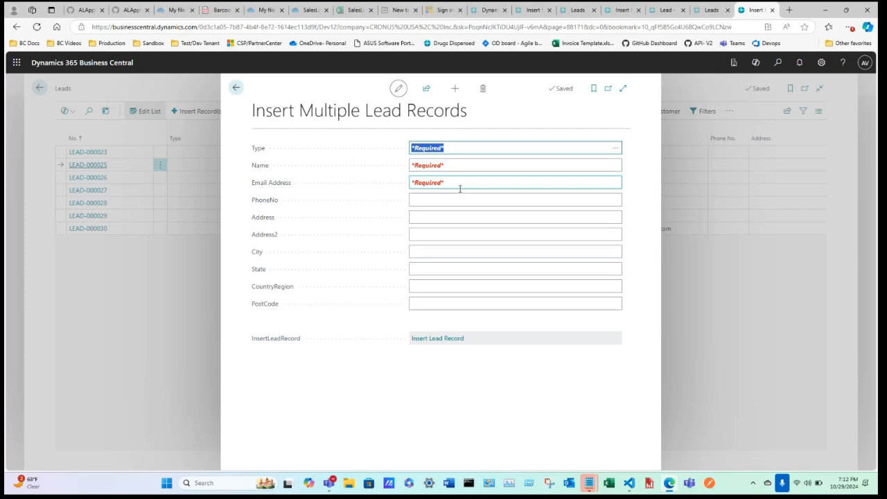
# Step: Add a temporary Test101 lead type with description Test101 in the Lead Type List
pyautogui.click(615, 148)
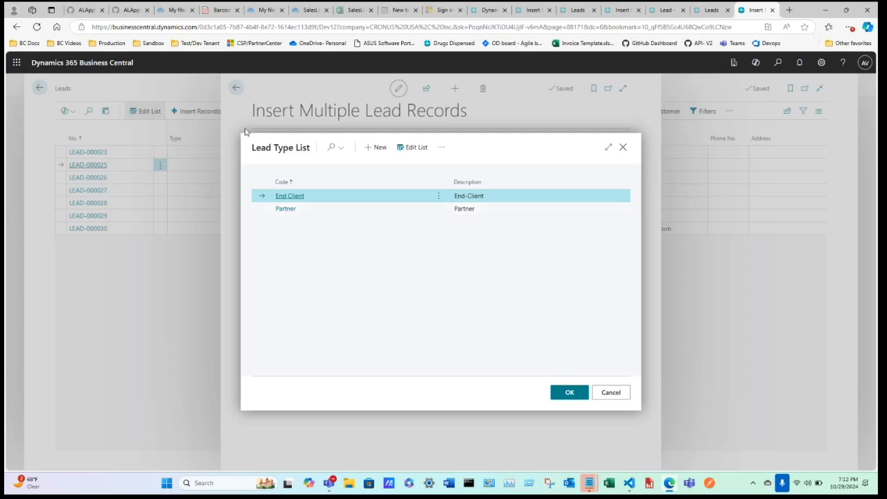
pyautogui.click(377, 147)
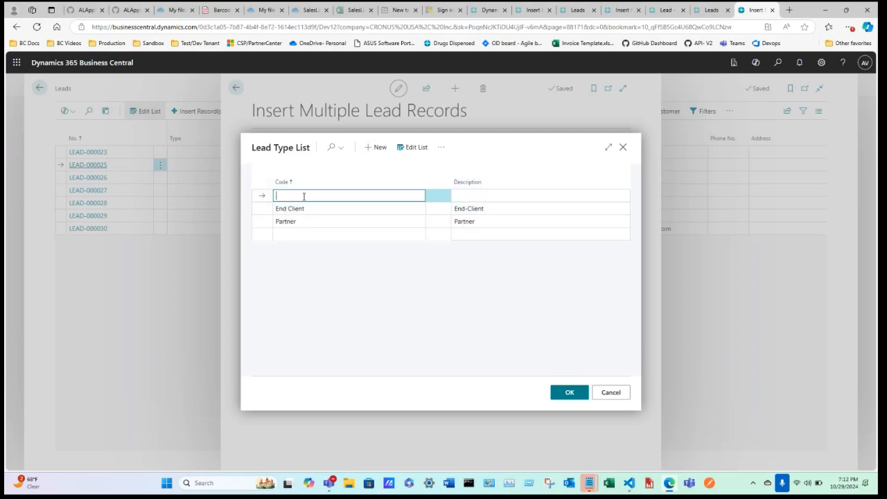
pyautogui.write('Test101')
pyautogui.doubleClick(304, 196)
pyautogui.hotkey('ctrl', 'c')
pyautogui.press('Tab')
pyautogui.hotkey('ctrl', 'v')
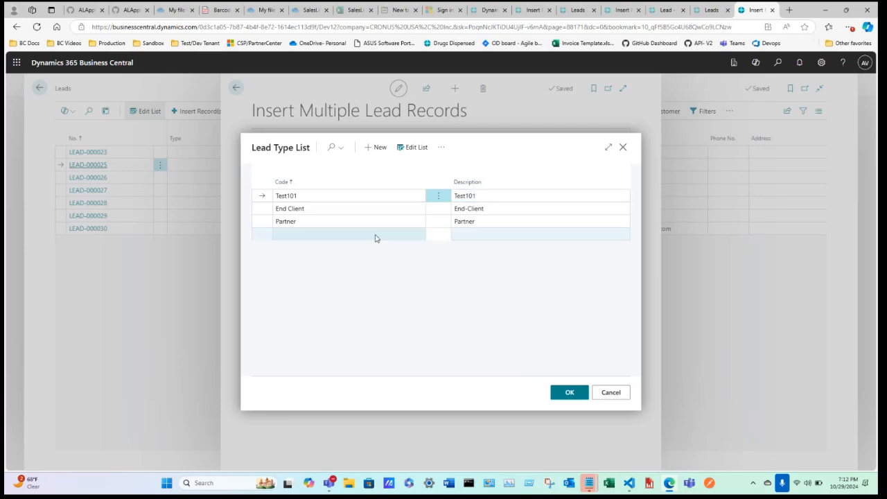
pyautogui.click(375, 239)
# Step: Delete the Test101 lead type and choose End Client as the Type
pyautogui.click(436, 198)
pyautogui.click(430, 212)
pyautogui.click(485, 293)
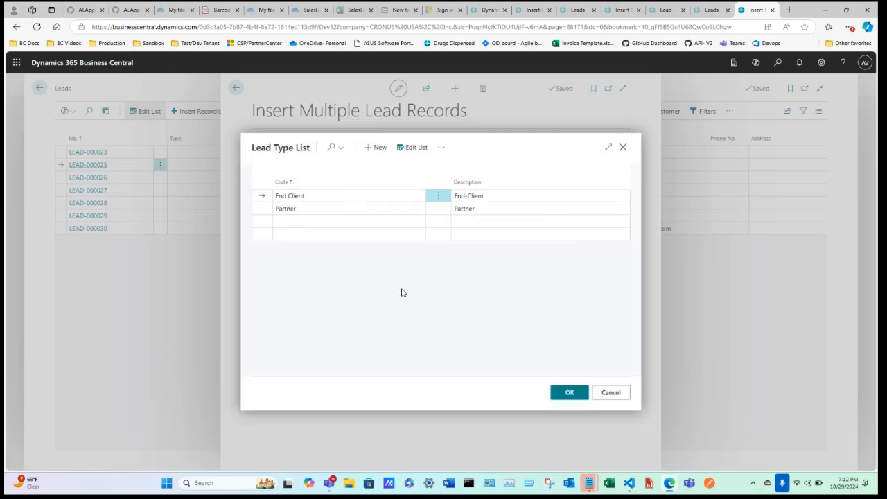
pyautogui.click(569, 392)
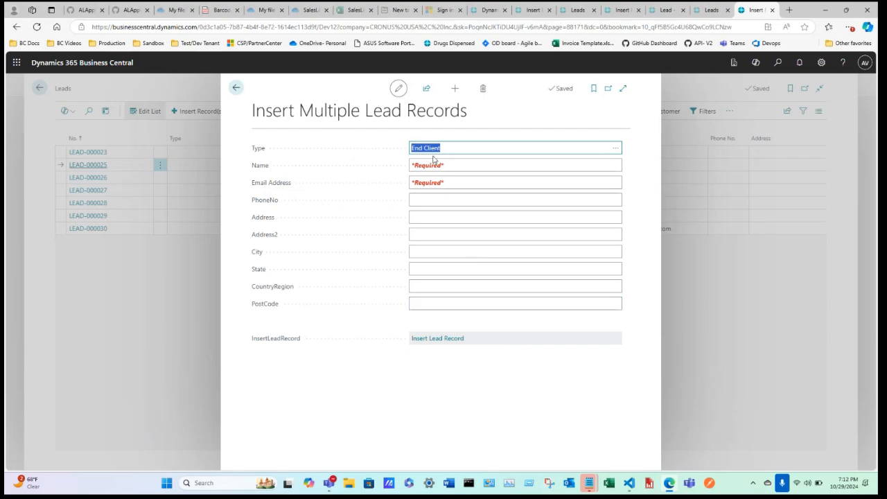
# Step: Enter the name Test202 and the lead's e-mail address
pyautogui.click(449, 164)
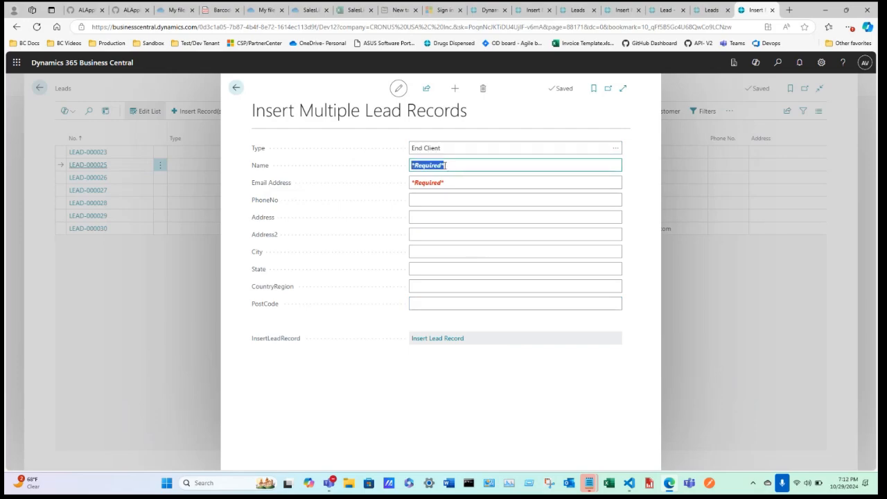
pyautogui.write('Test202')
pyautogui.click(452, 182)
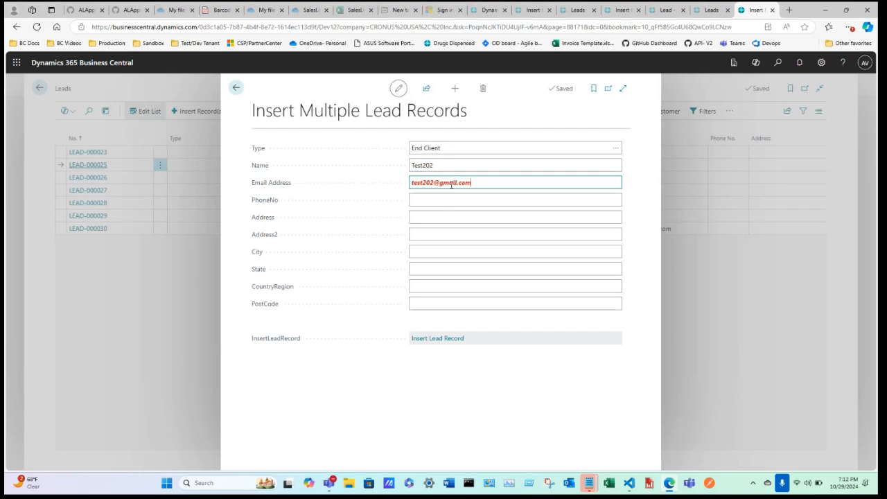
pyautogui.click(515, 385)
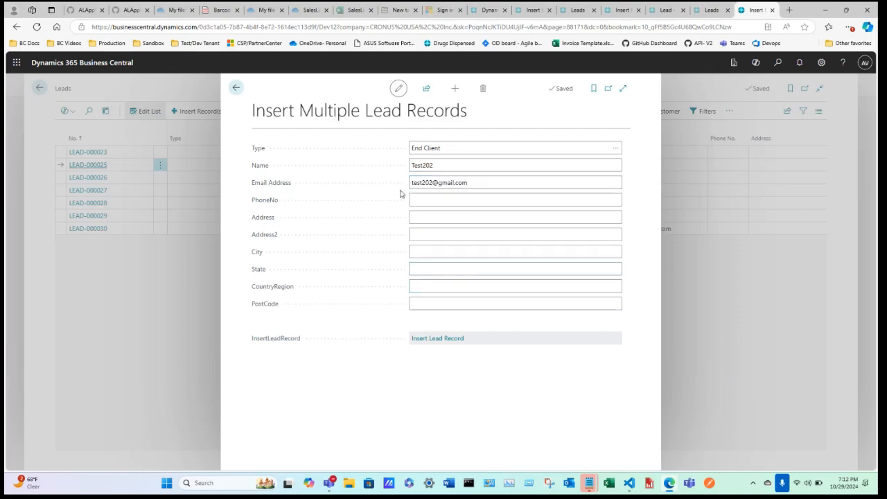
# Step: Fill Address with qswfrwe and Address2 with qaedwe, leaving City empty
pyautogui.click(437, 217)
pyautogui.write('qswfrwe')
pyautogui.click(428, 233)
pyautogui.write('qaedwe')
pyautogui.click(427, 252)
pyautogui.click(428, 269)
pyautogui.click(433, 285)
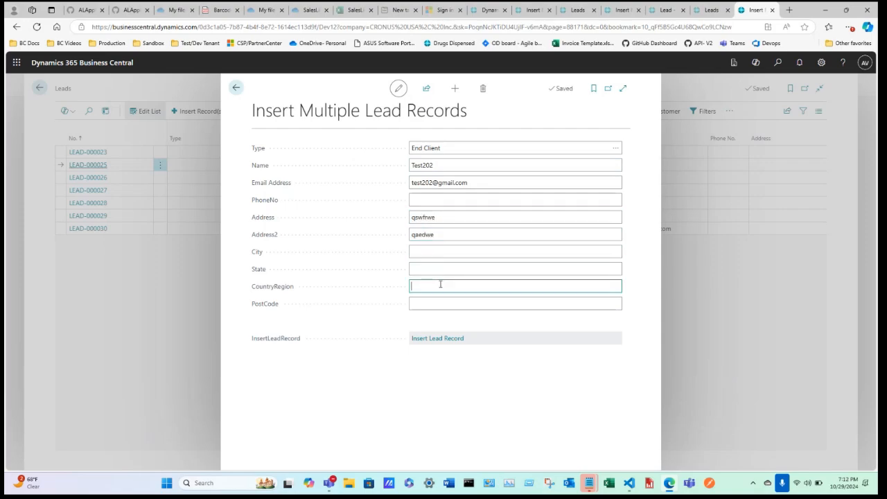
pyautogui.click(411, 306)
pyautogui.click(420, 268)
pyautogui.click(428, 252)
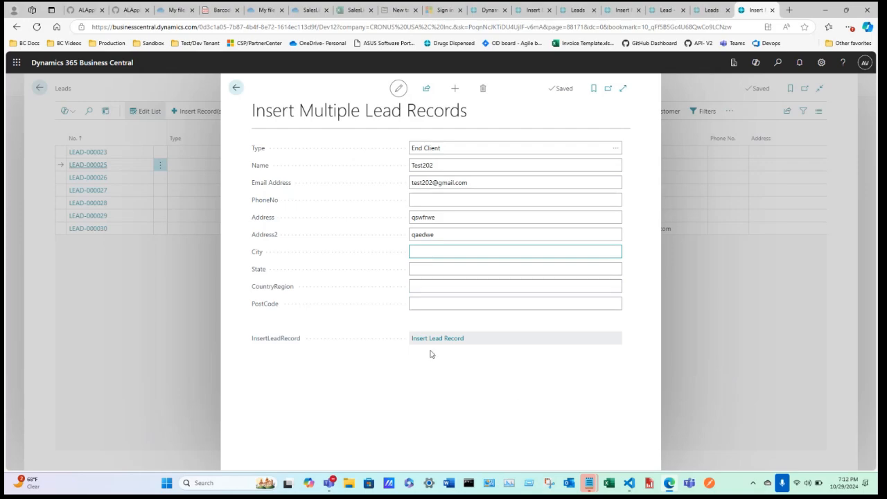
pyautogui.click(338, 227)
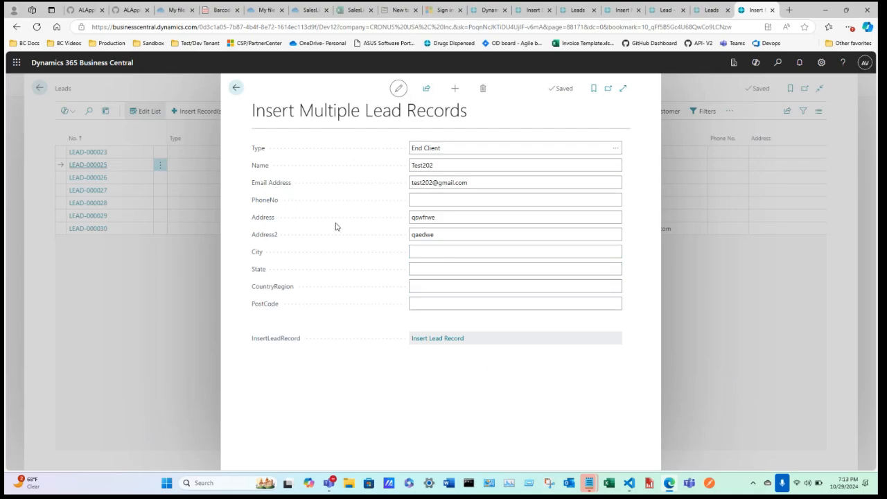
# Step: Attempt to insert the lead record and decline the confirmation twice
pyautogui.click(433, 341)
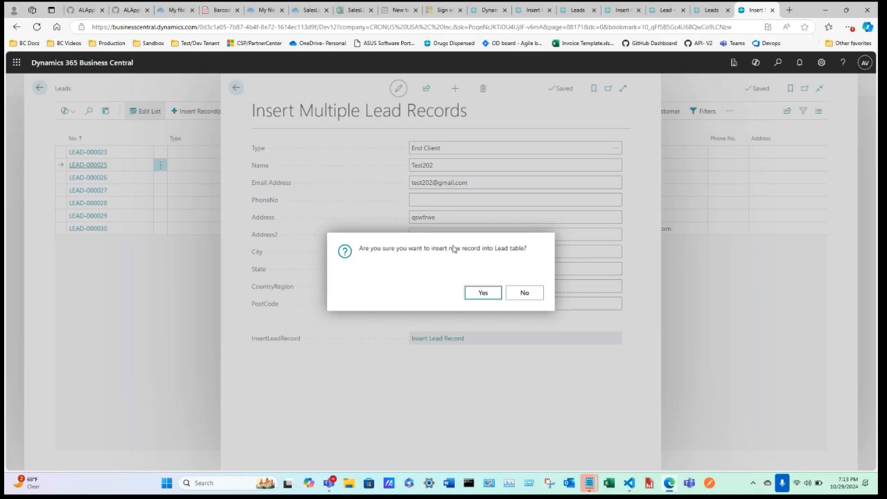
pyautogui.click(524, 293)
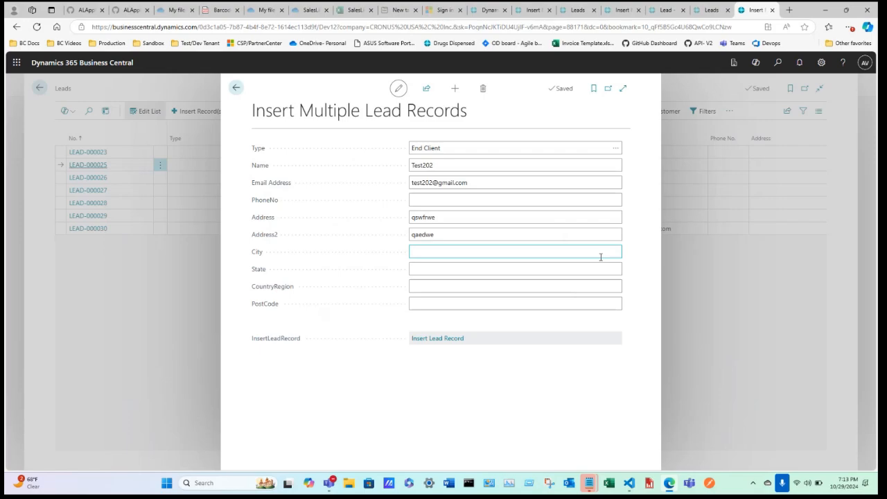
pyautogui.click(447, 339)
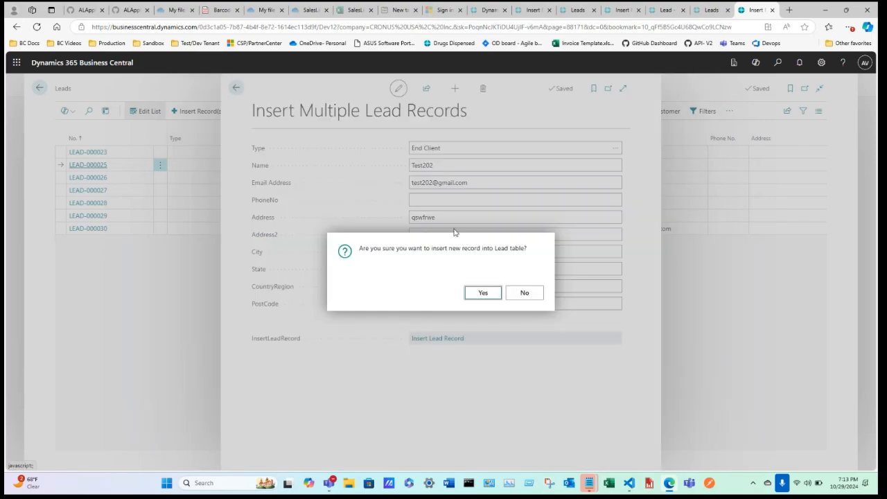
pyautogui.click(526, 295)
# Step: Clear the Name field and confirm inserting without a name raises a required-field error
pyautogui.click(439, 165)
pyautogui.doubleClick(439, 165)
pyautogui.press('BackSpace')
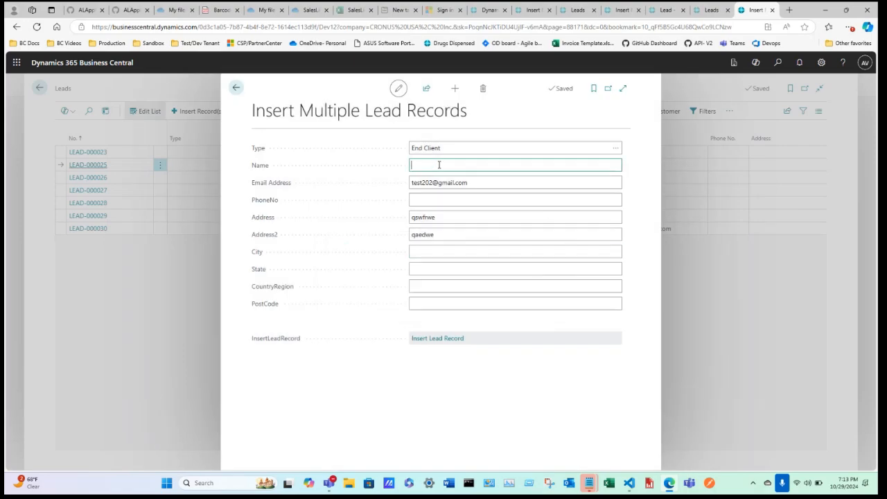
pyautogui.click(458, 374)
pyautogui.click(435, 165)
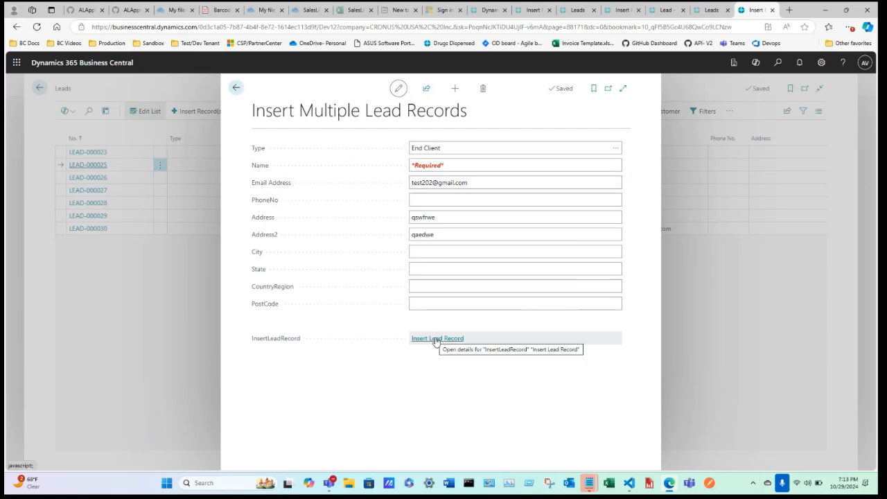
pyautogui.click(438, 339)
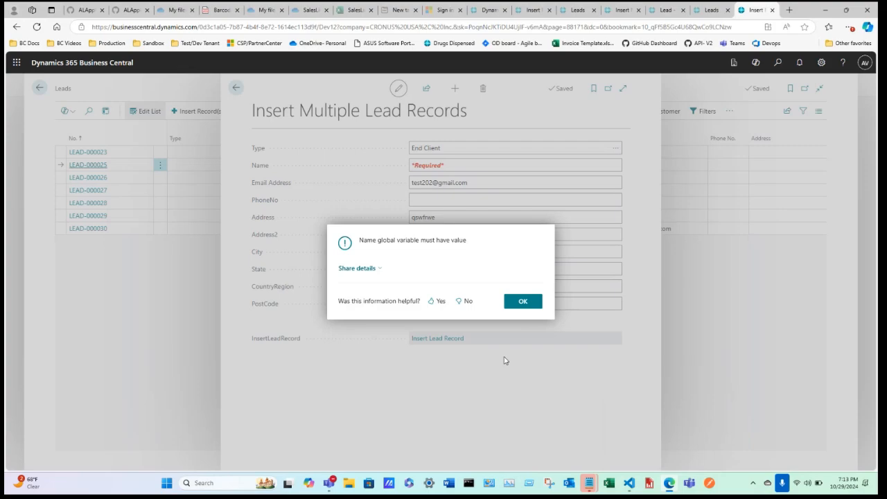
pyautogui.click(522, 296)
# Step: Re-enter Test202 in the Name field
pyautogui.click(439, 152)
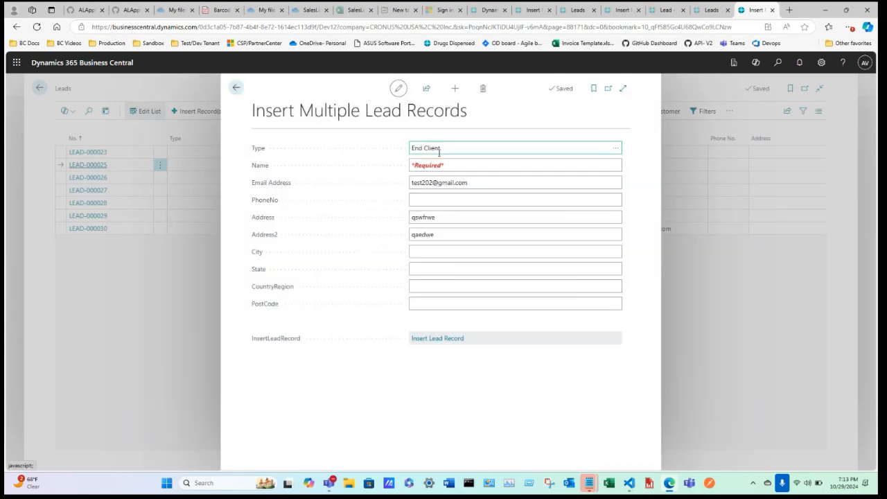
pyautogui.click(430, 165)
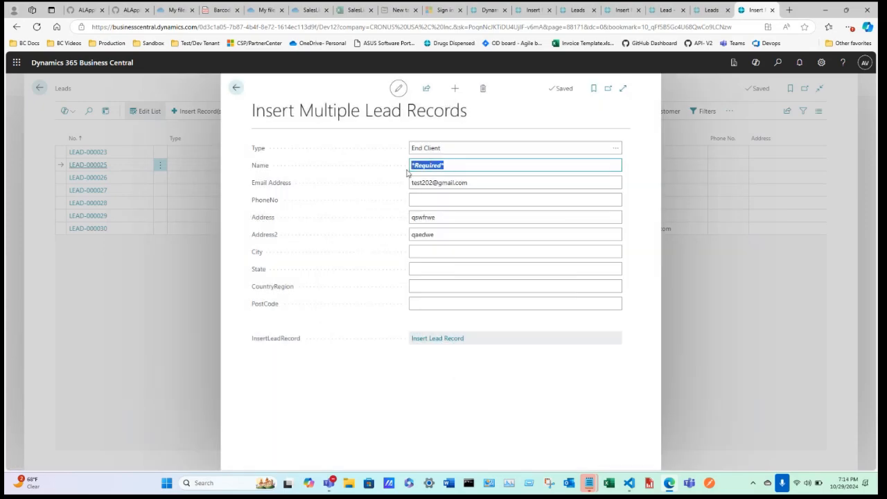
pyautogui.click(469, 163)
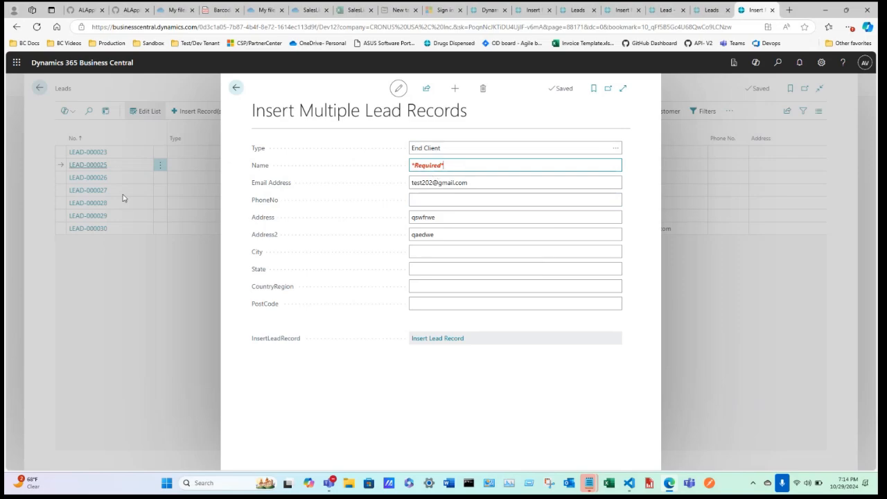
pyautogui.click(443, 164)
pyautogui.write('Test202')
pyautogui.click(488, 374)
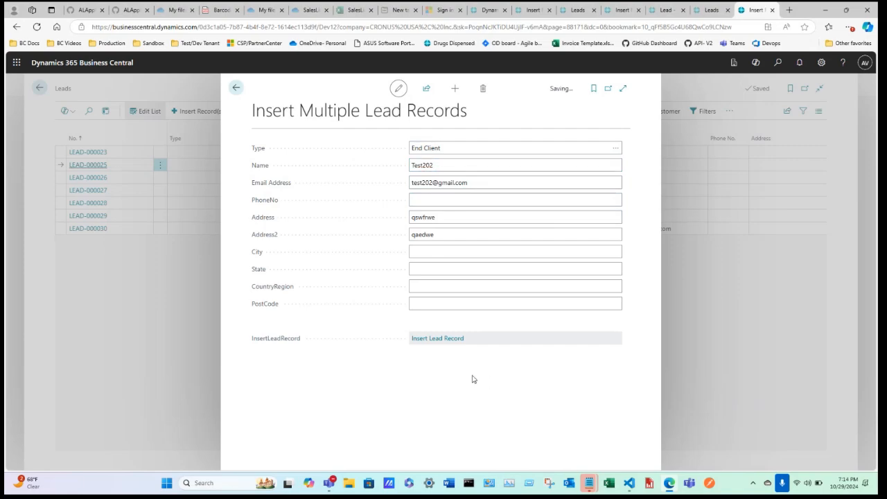
# Step: Insert the Test202 lead as LEAD-000031, acknowledge the success message, and close the page
pyautogui.click(437, 339)
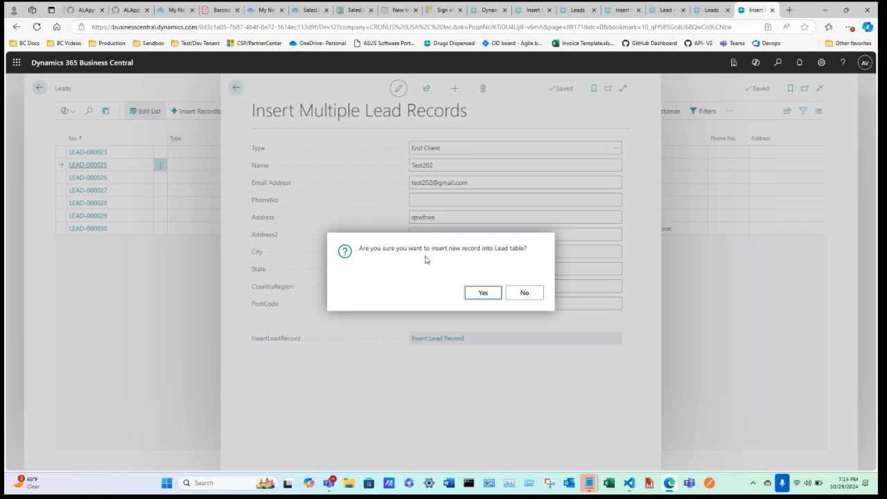
pyautogui.click(483, 294)
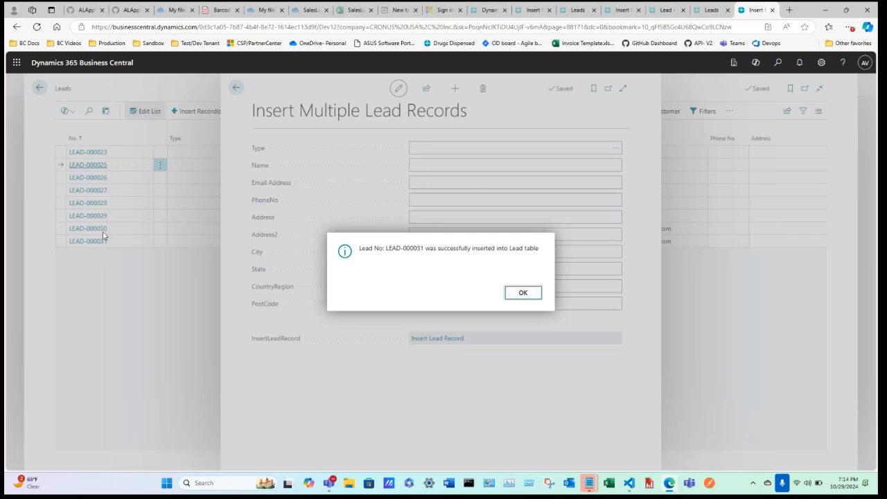
pyautogui.click(524, 293)
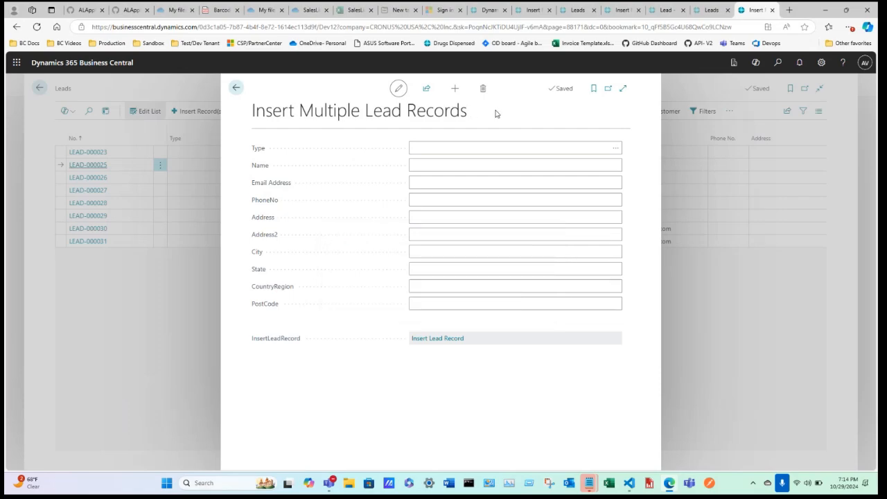
pyautogui.click(474, 148)
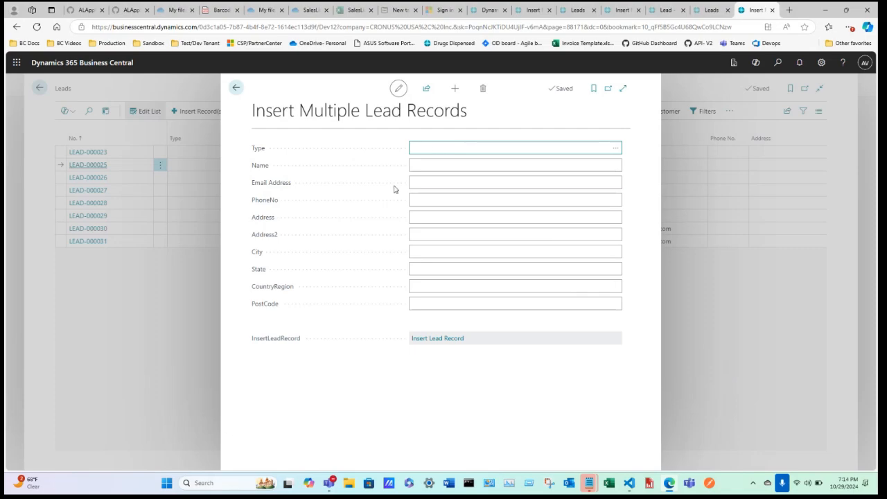
pyautogui.click(235, 88)
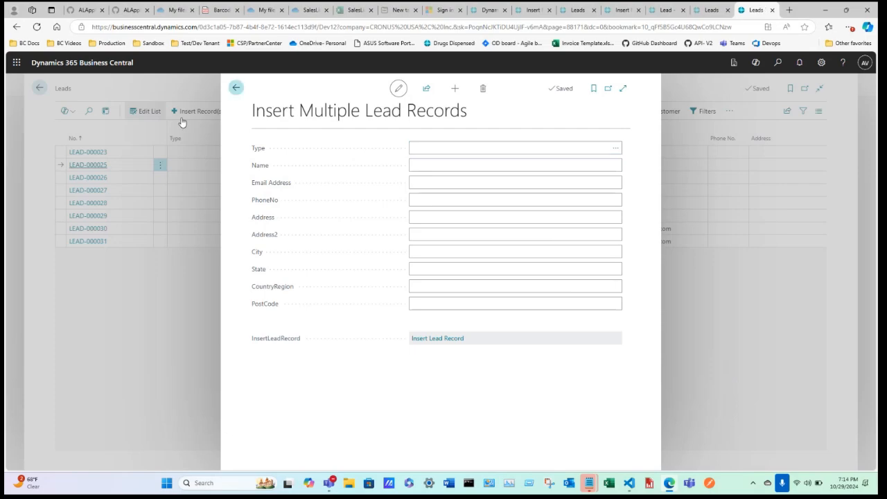
# Step: Open and close the single and multiple lead entry forms, returning to the Leads list
pyautogui.click(196, 111)
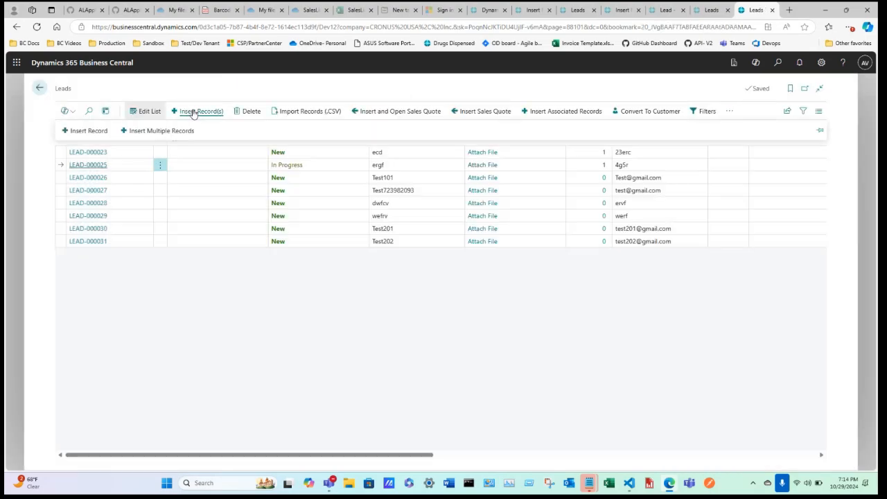
pyautogui.click(91, 135)
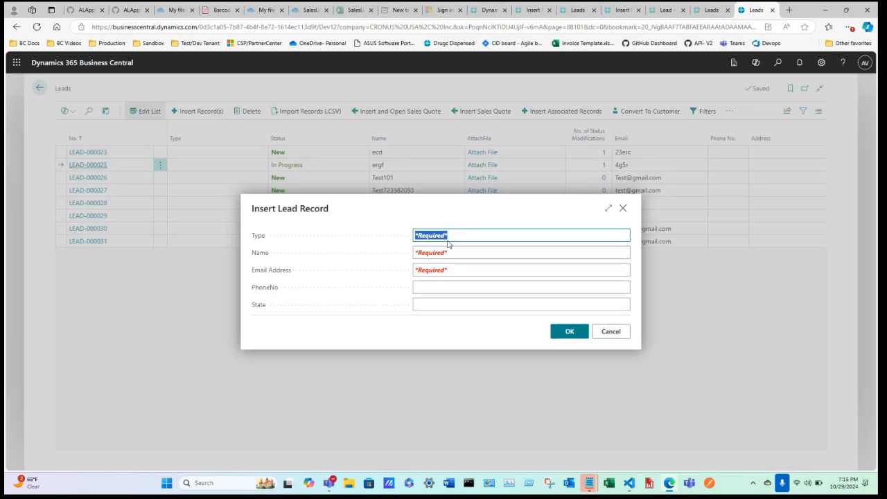
pyautogui.click(623, 208)
pyautogui.click(206, 116)
pyautogui.click(207, 115)
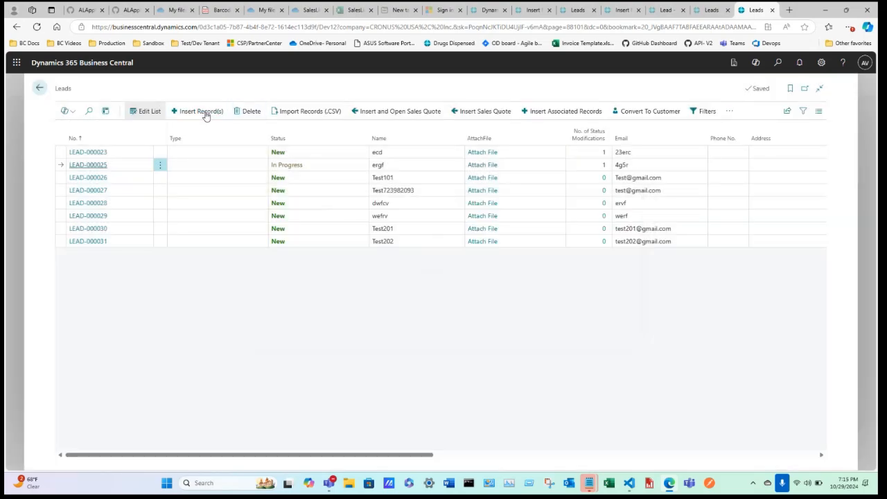
pyautogui.click(206, 116)
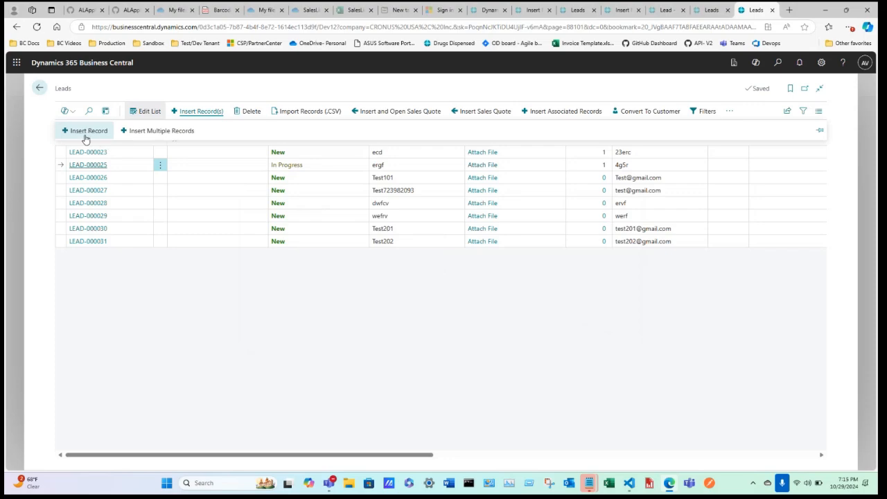
pyautogui.click(162, 136)
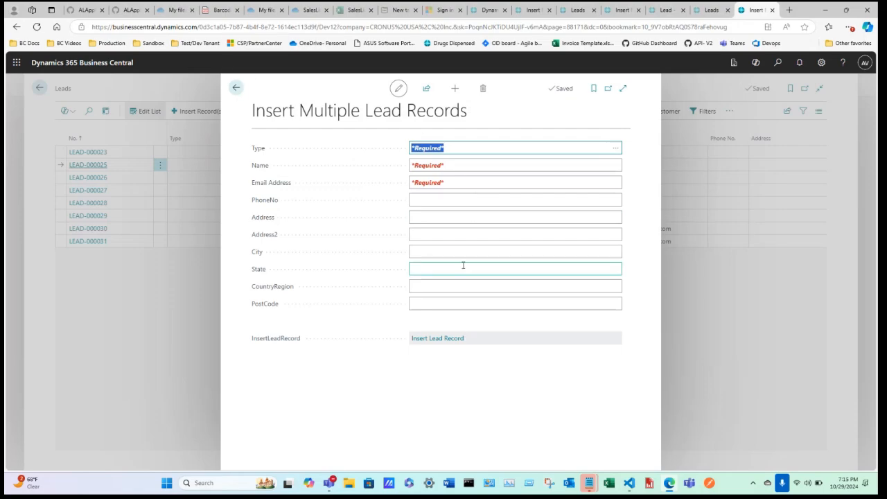
pyautogui.click(235, 88)
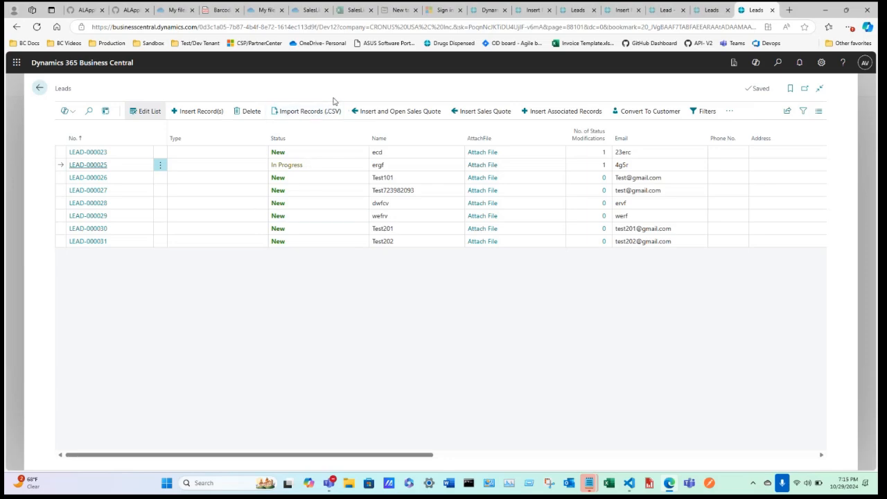
pyautogui.click(309, 113)
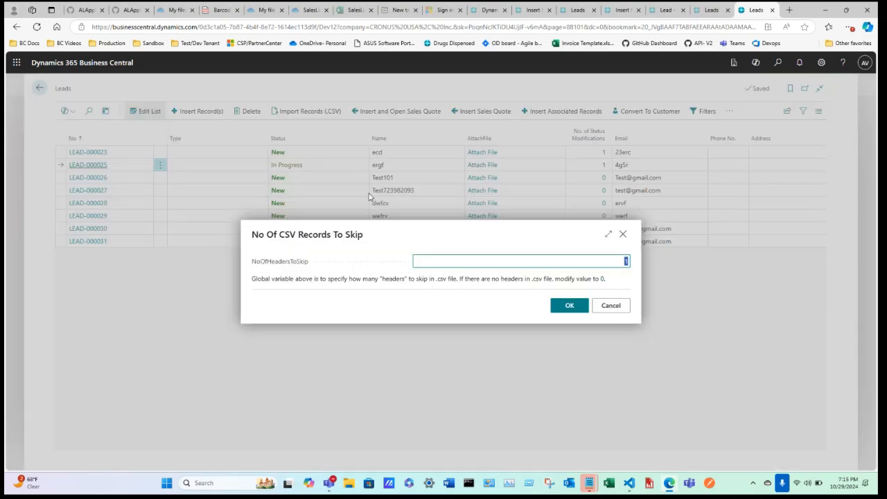
pyautogui.click(563, 307)
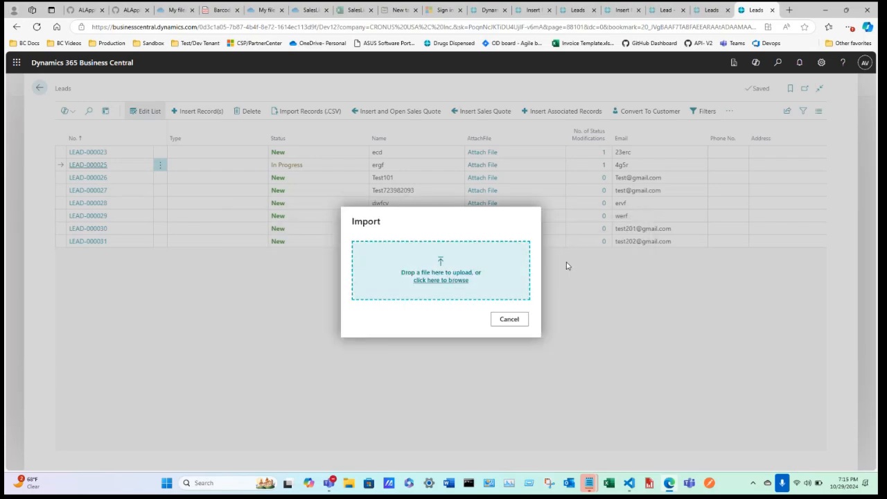
pyautogui.click(441, 280)
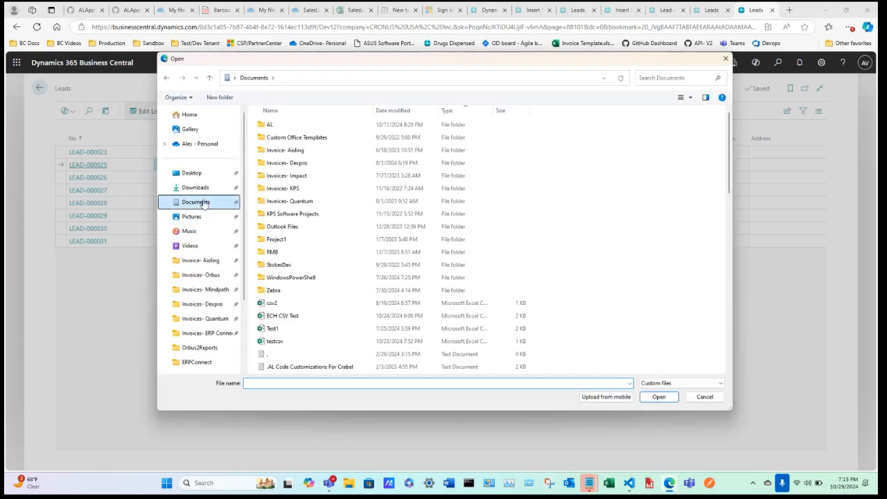
pyautogui.scroll(-1, 322, 222)
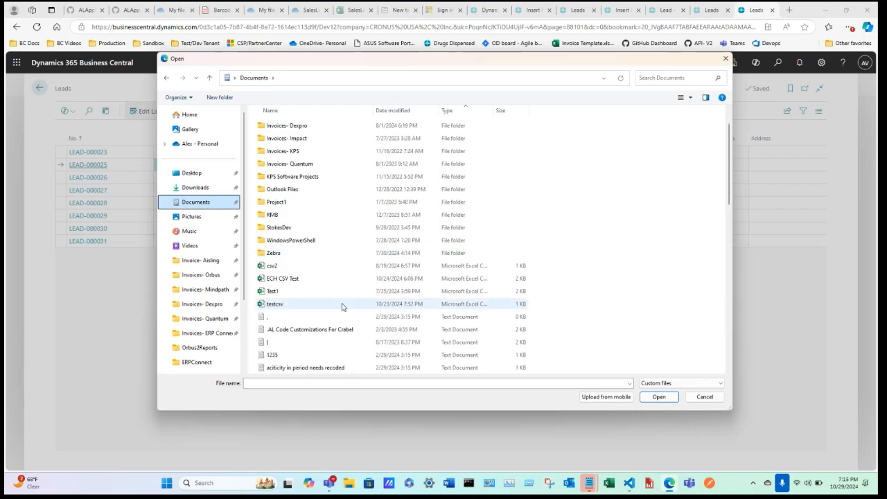
pyautogui.scroll(1, 341, 306)
pyautogui.click(725, 59)
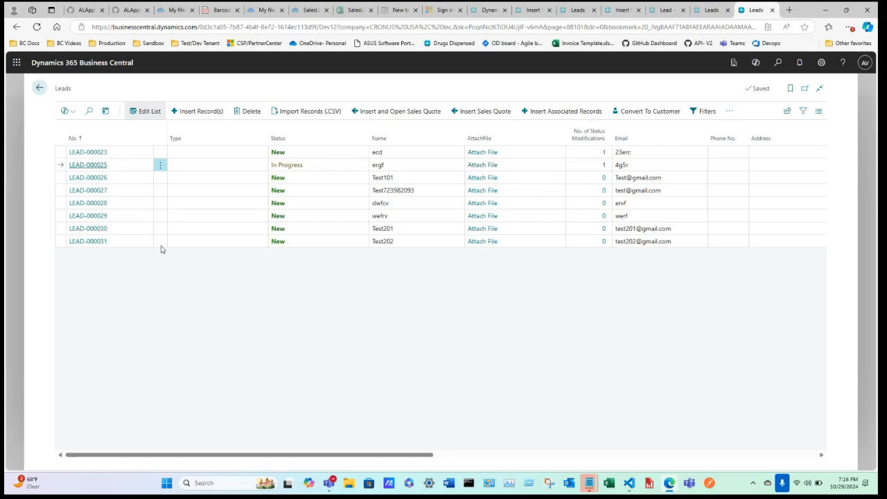
# Step: Open the LEAD-000030 card and return to the Leads list
pyautogui.click(118, 229)
pyautogui.click(587, 112)
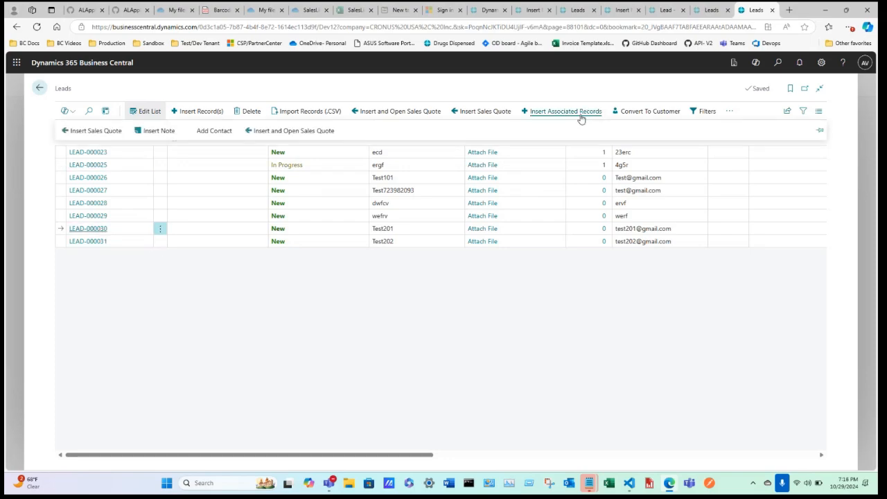
pyautogui.click(101, 230)
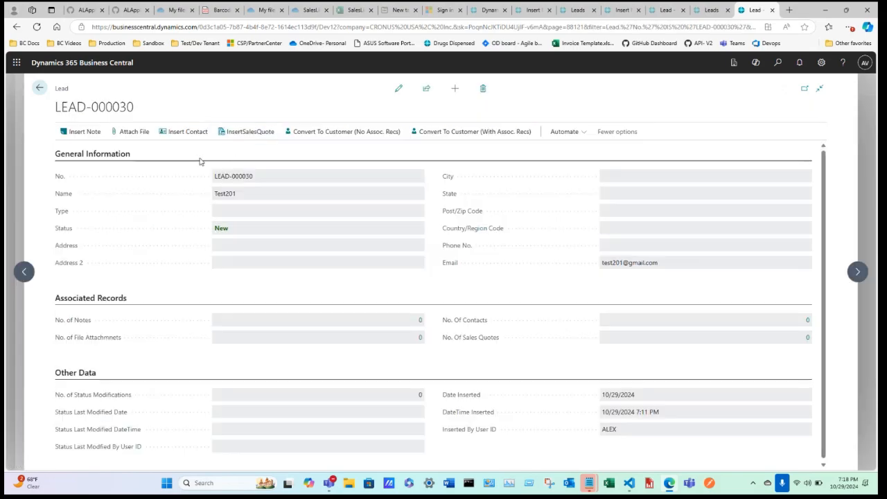
pyautogui.click(40, 88)
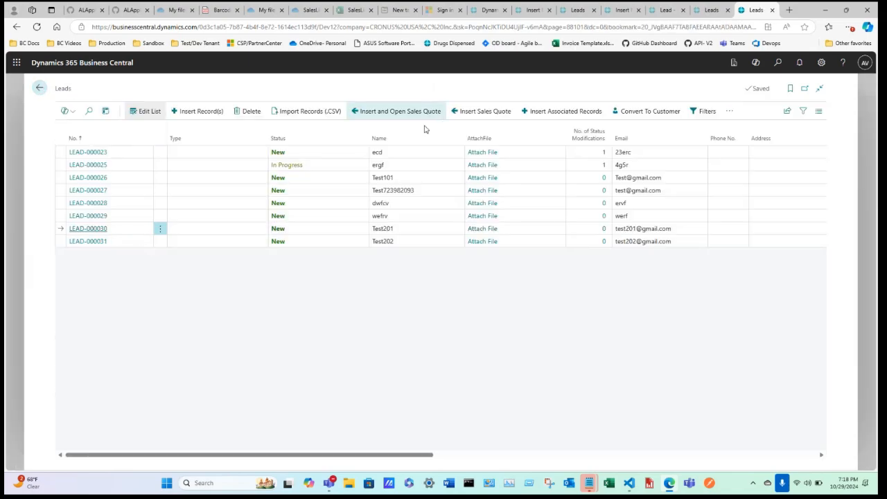
# Step: Add an Email note with text 'tend' to LEAD-000030 and confirm it was saved
pyautogui.click(556, 112)
pyautogui.click(164, 128)
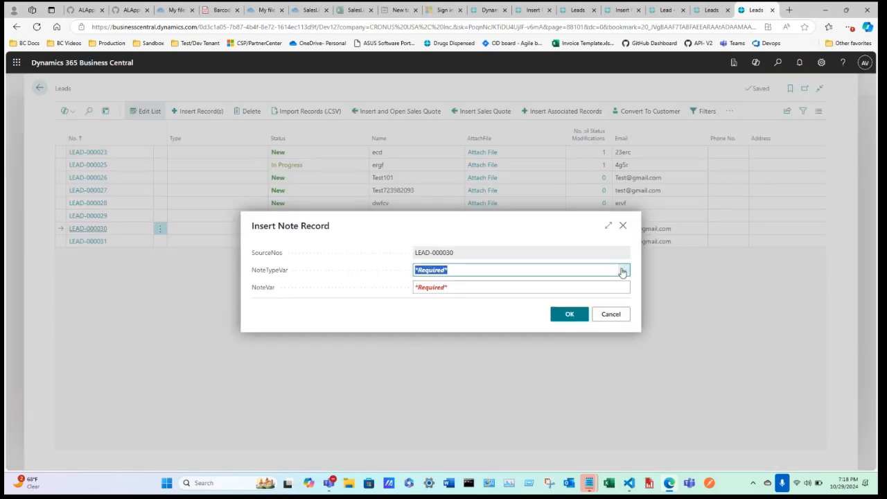
pyautogui.click(623, 272)
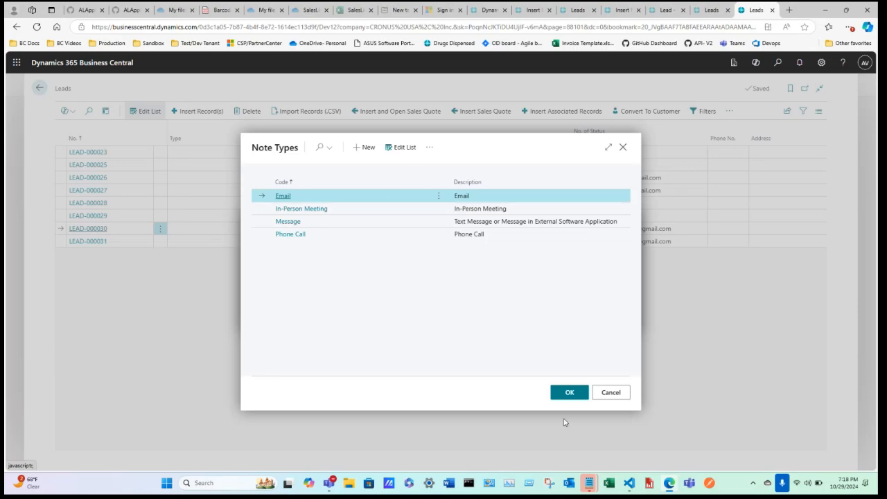
pyautogui.click(570, 395)
pyautogui.click(459, 284)
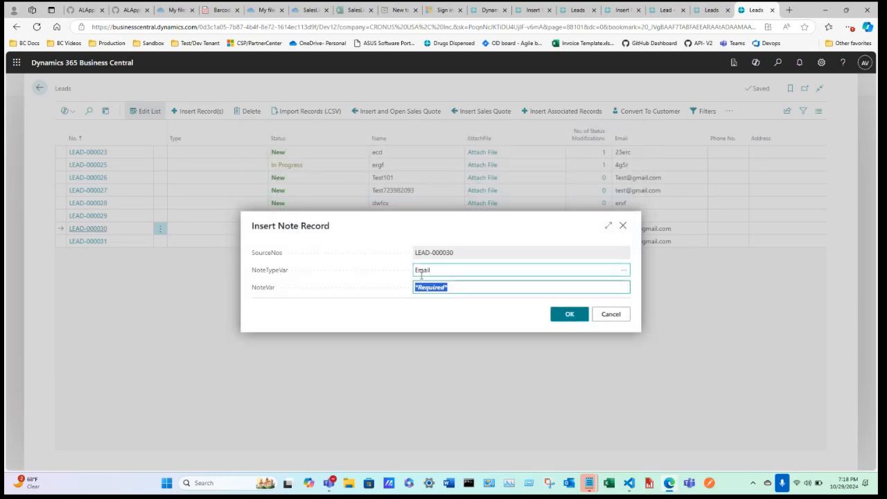
pyautogui.write('t')
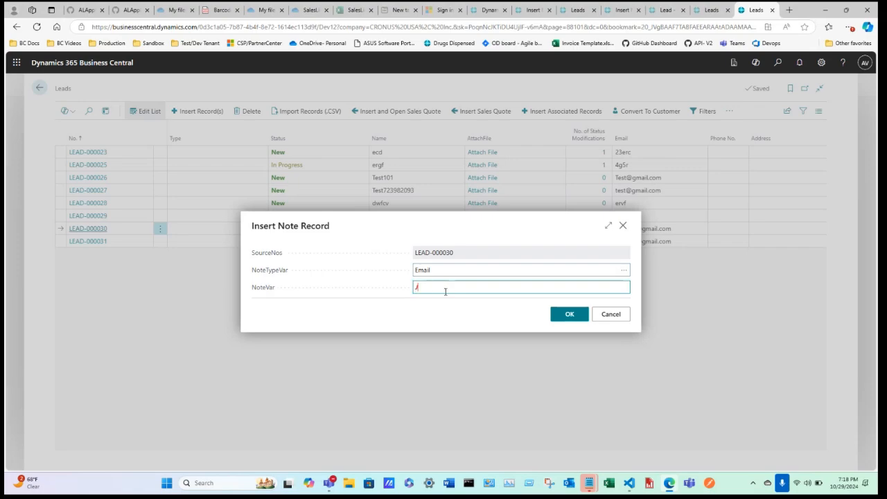
pyautogui.write('end')
pyautogui.press('Tab')
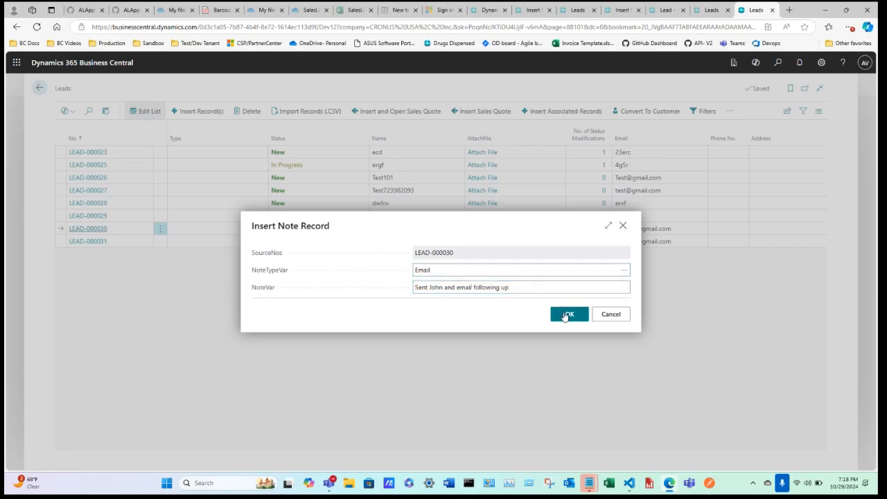
pyautogui.click(567, 316)
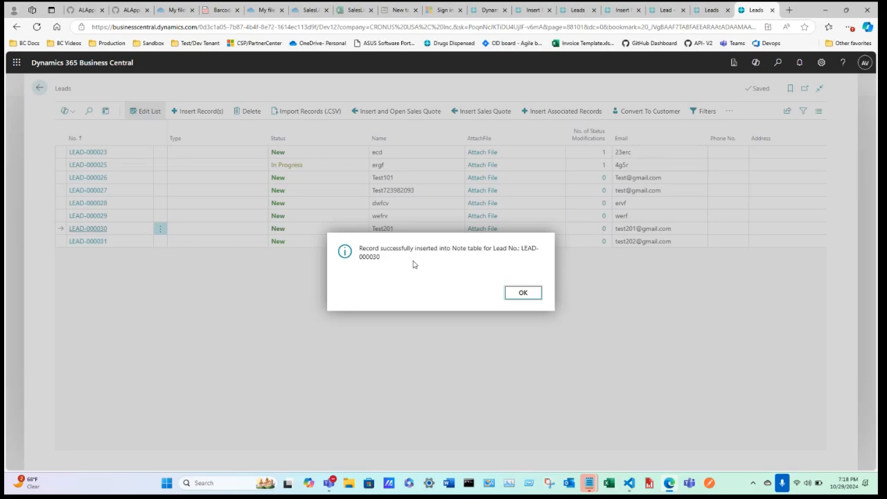
pyautogui.click(522, 293)
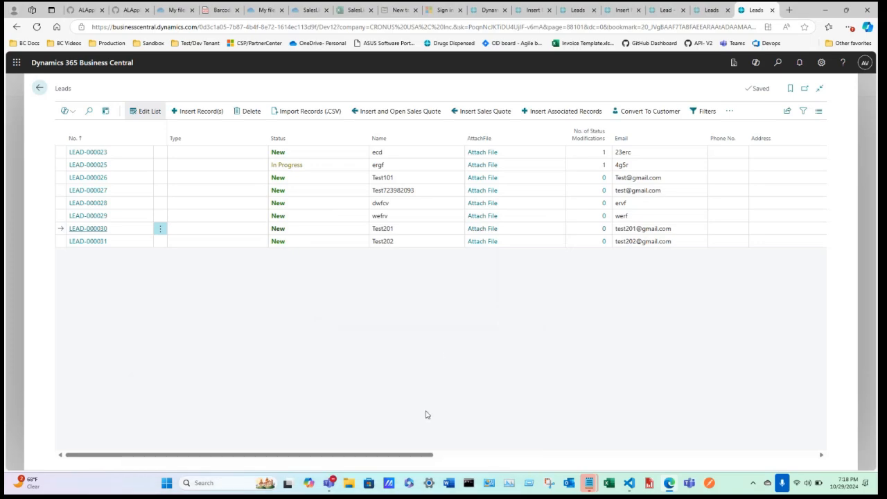
pyautogui.click(547, 456)
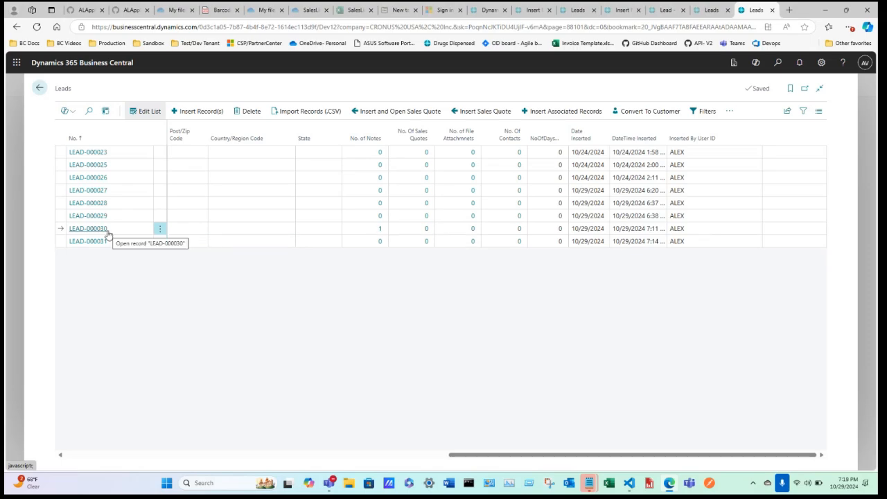
pyautogui.click(148, 212)
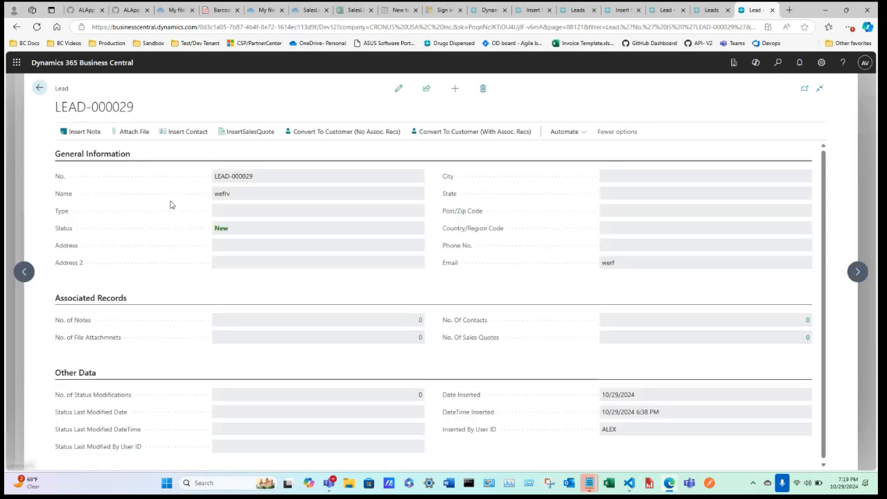
pyautogui.press('Escape')
pyautogui.click(238, 202)
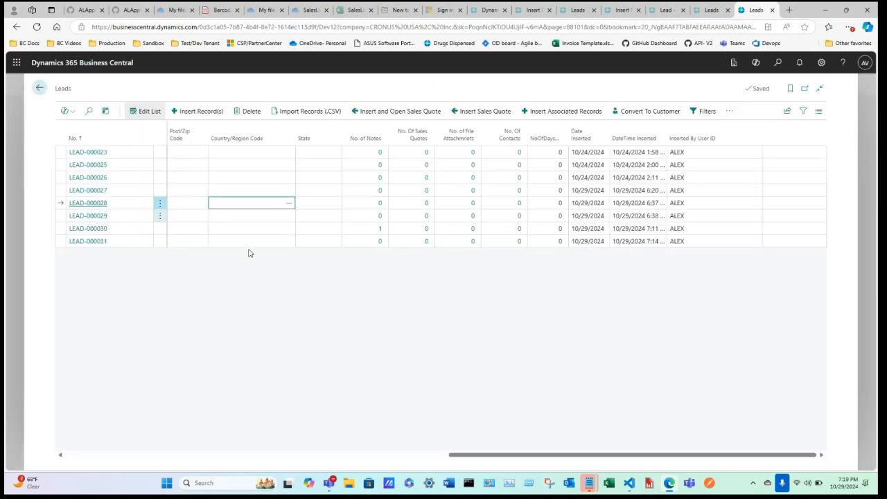
pyautogui.click(230, 229)
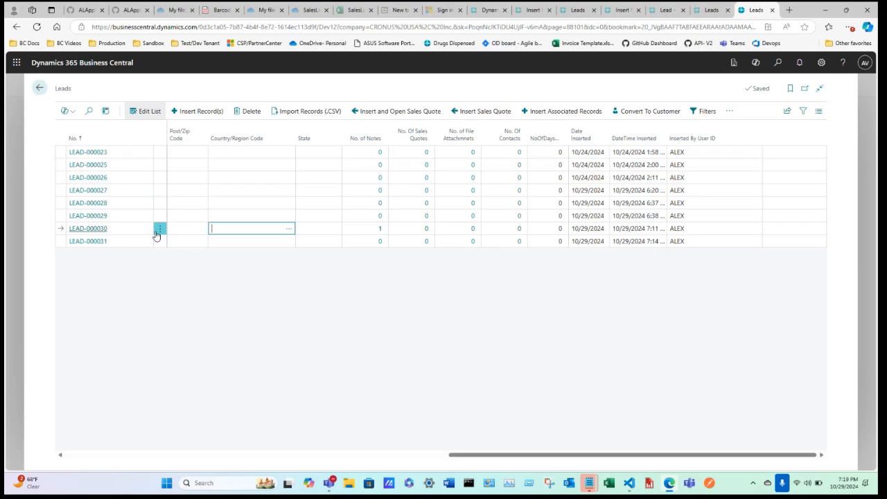
pyautogui.click(379, 230)
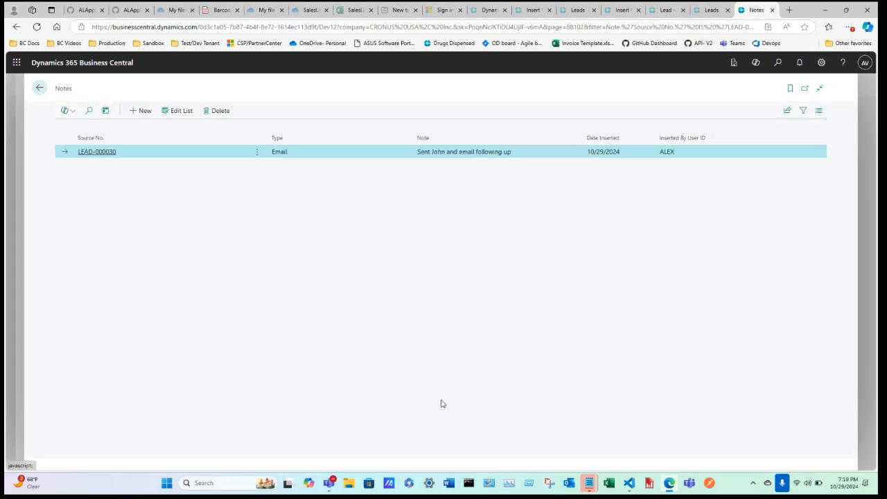
pyautogui.click(40, 88)
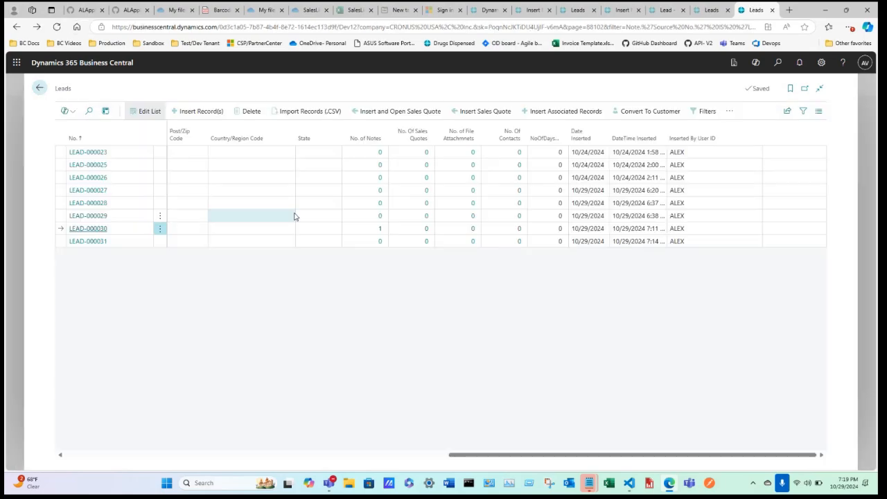
pyautogui.click(381, 231)
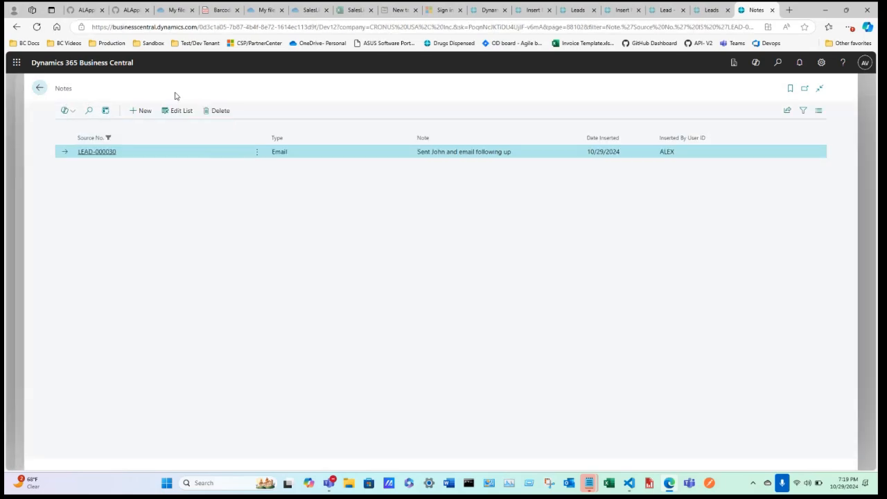
pyautogui.click(40, 88)
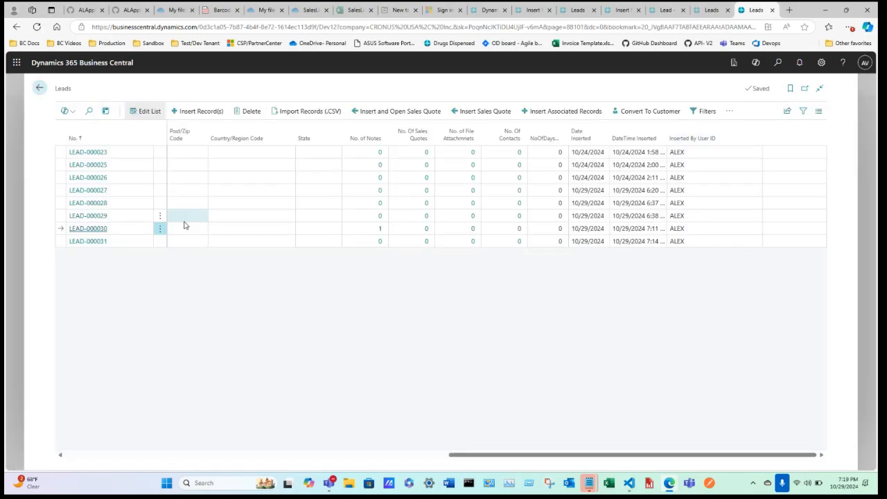
pyautogui.click(380, 230)
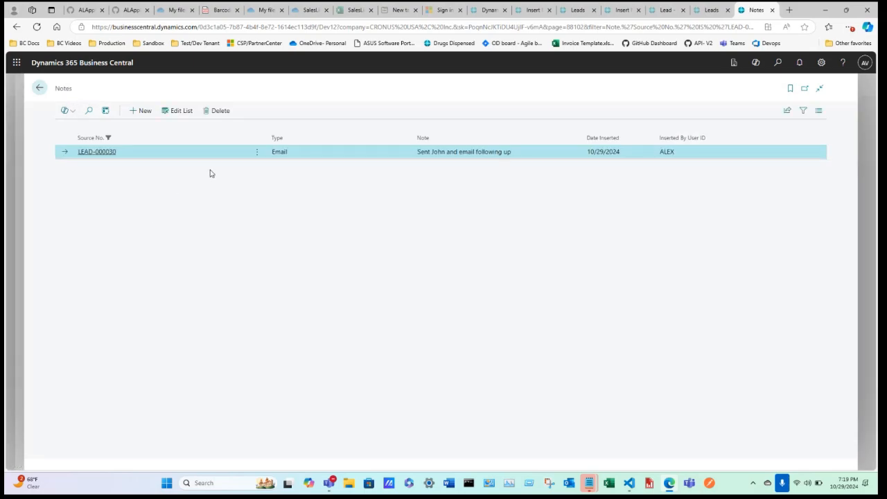
pyautogui.click(40, 88)
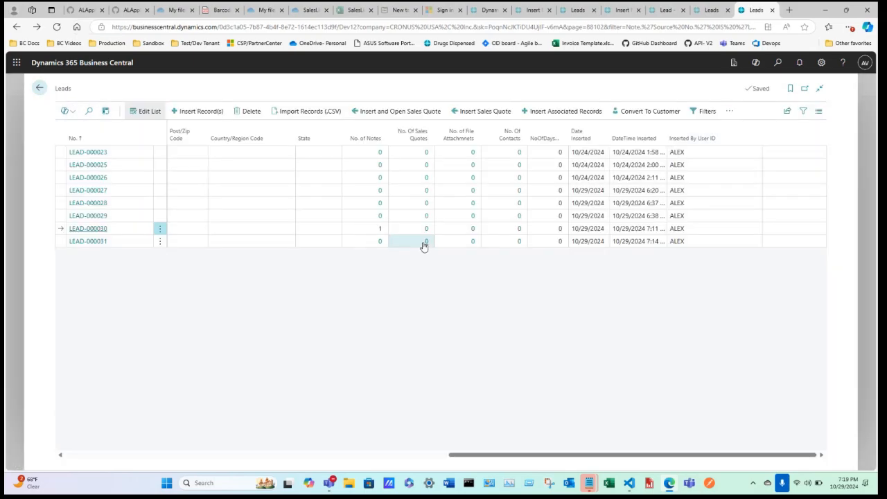
pyautogui.click(380, 242)
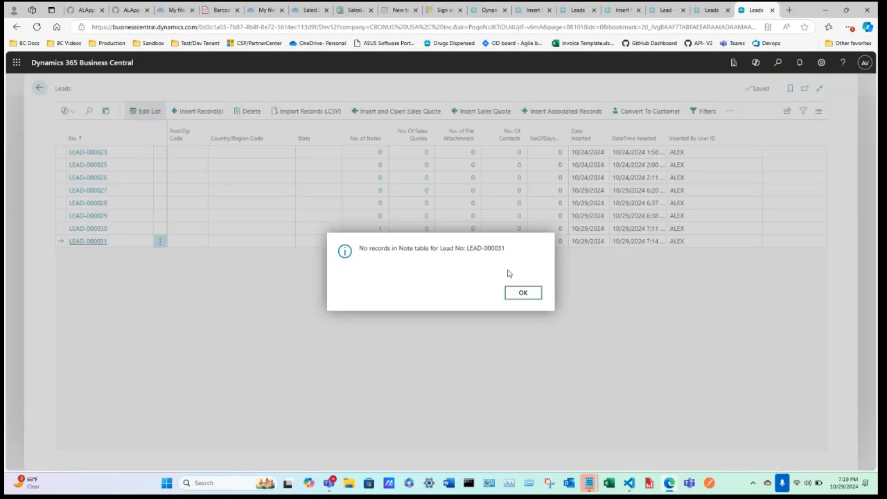
pyautogui.click(529, 294)
pyautogui.click(379, 234)
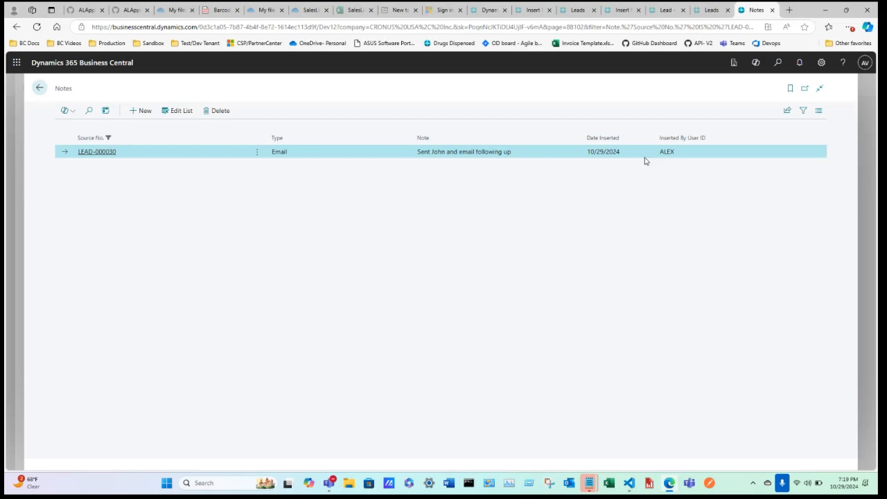
pyautogui.click(40, 89)
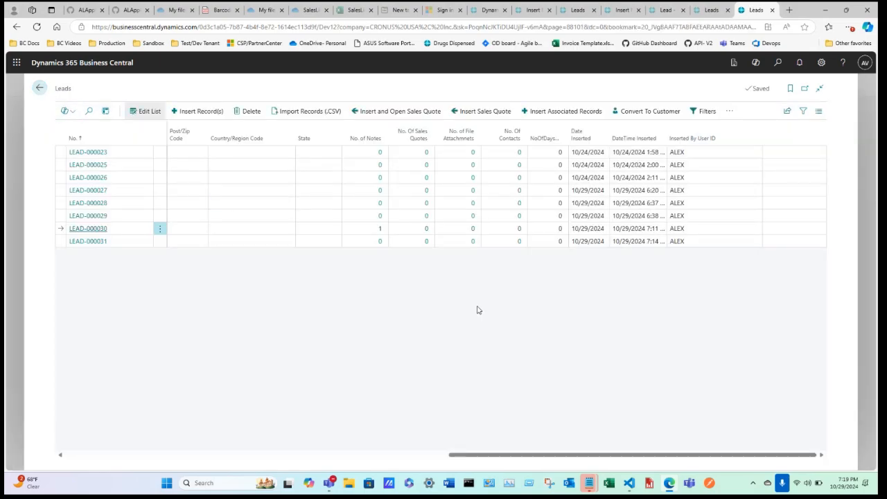
# Step: Attach the stuff file from Documents to LEAD-000030's card and confirm
pyautogui.moveTo(538, 457); pyautogui.dragTo(116, 433)
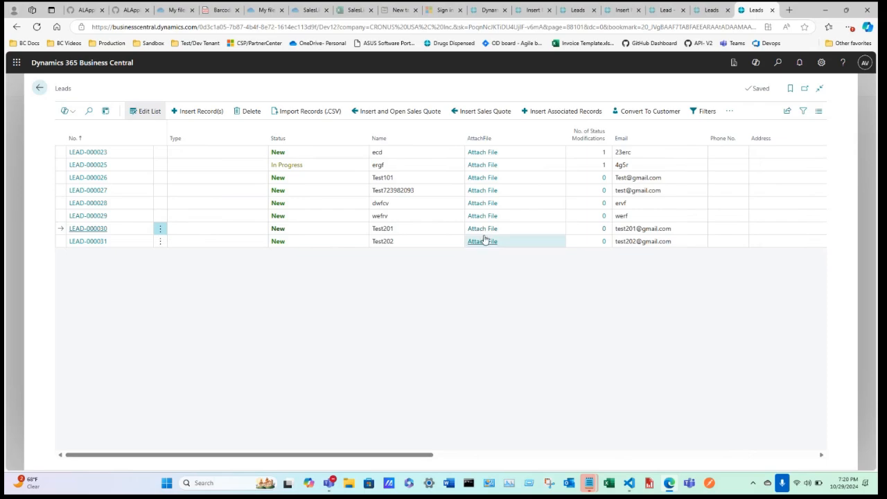
pyautogui.click(87, 228)
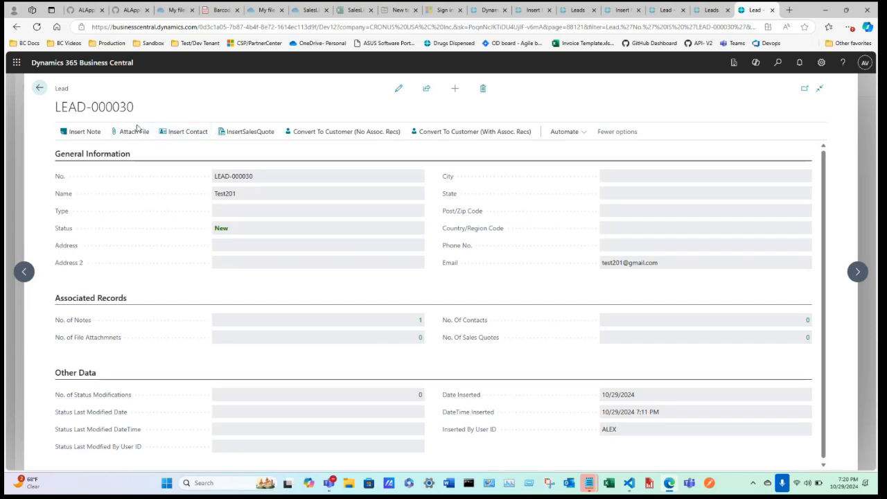
pyautogui.click(138, 136)
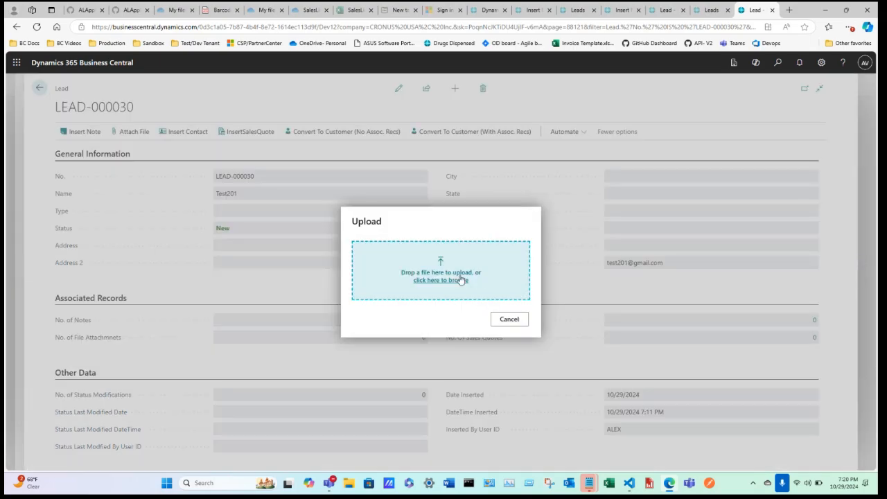
pyautogui.click(446, 278)
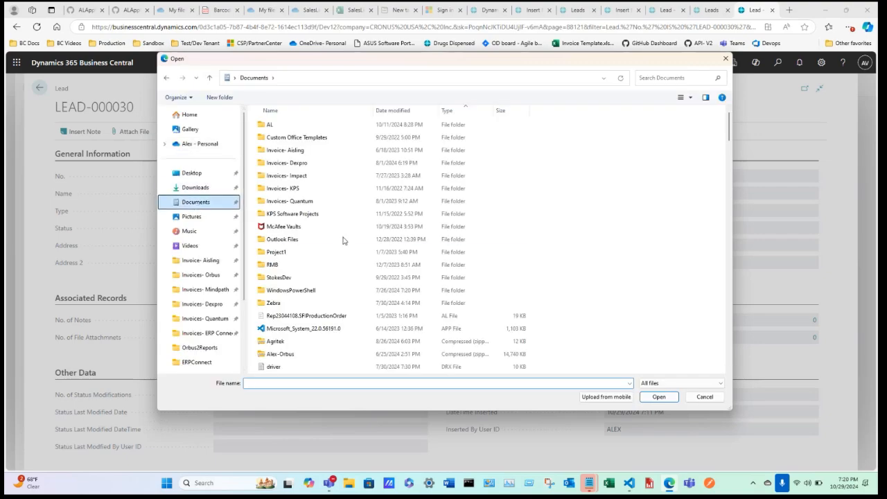
pyautogui.scroll(-15, 323, 281)
pyautogui.scroll(-10, 319, 287)
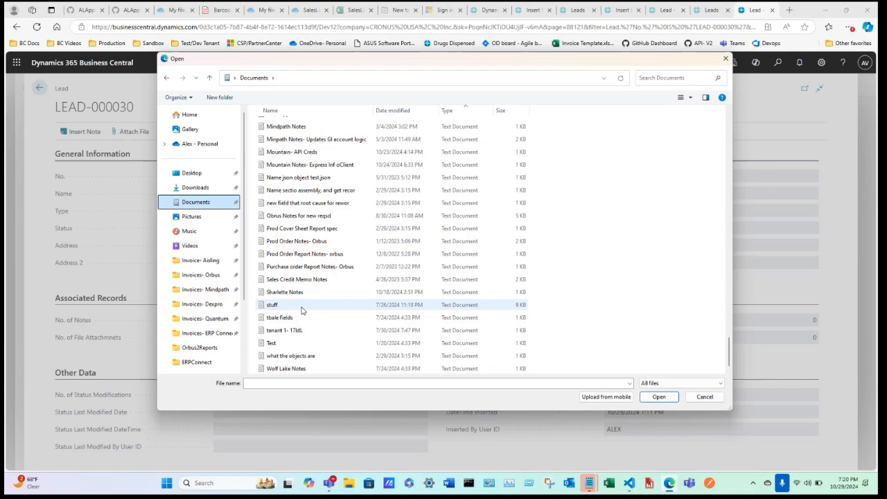
pyautogui.doubleClick(302, 309)
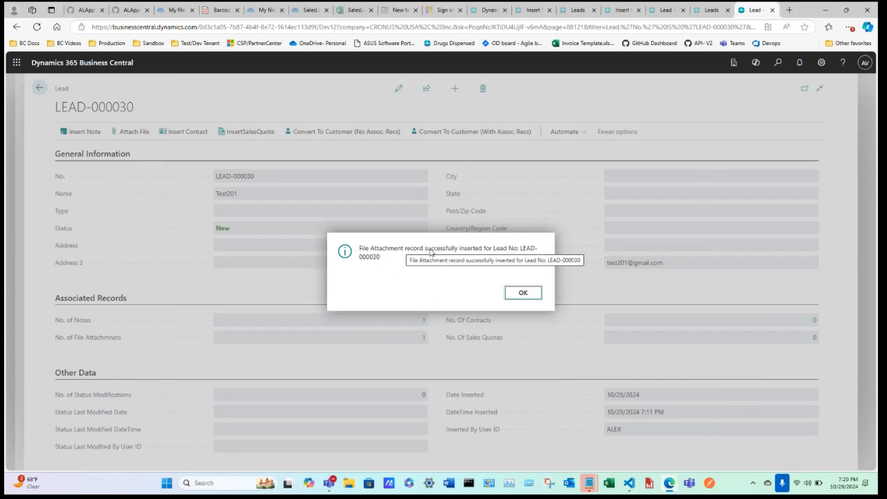
pyautogui.click(523, 297)
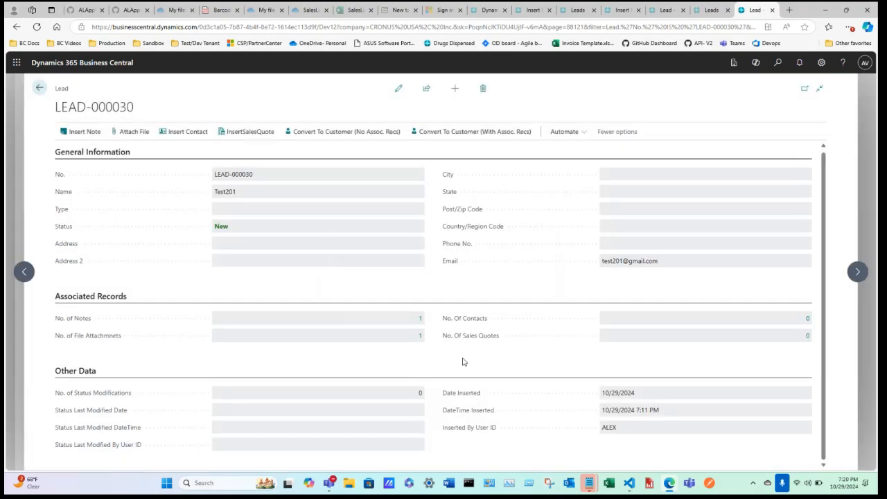
# Step: Open LEAD-000030's file attachment list, download stuff.txt and open the downloaded copy
pyautogui.click(420, 339)
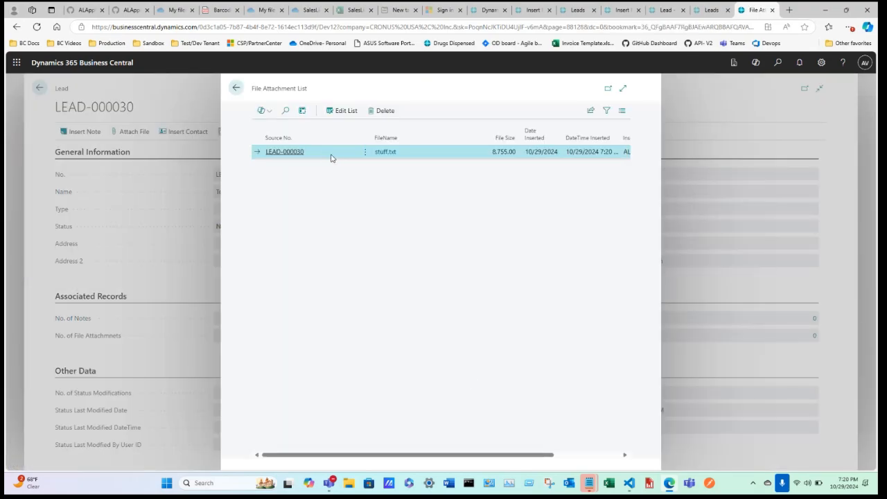
pyautogui.moveTo(493, 455); pyautogui.dragTo(409, 435)
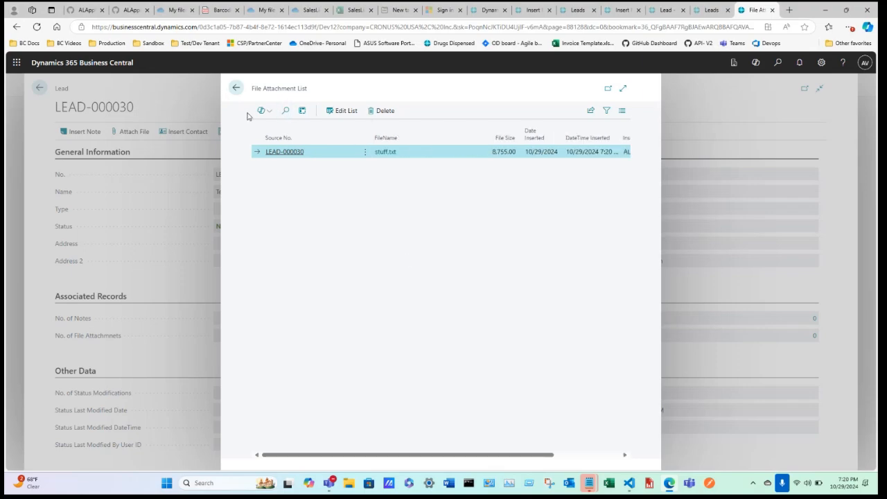
pyautogui.click(236, 88)
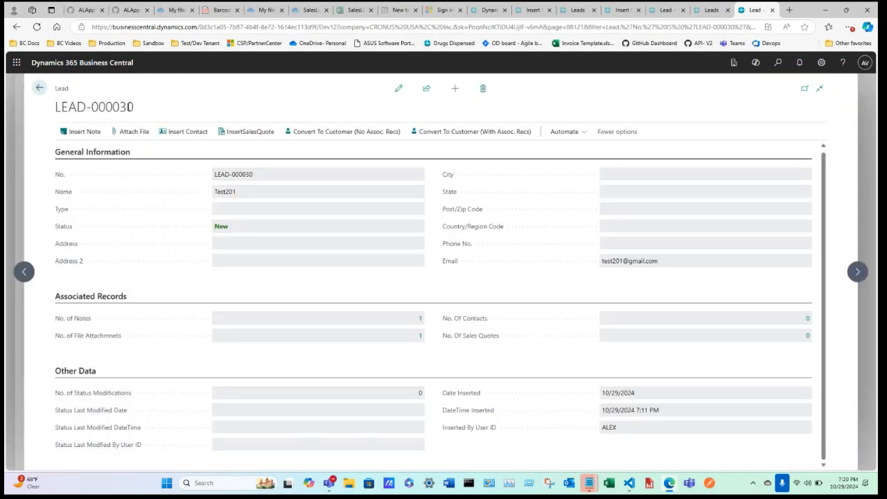
pyautogui.click(420, 336)
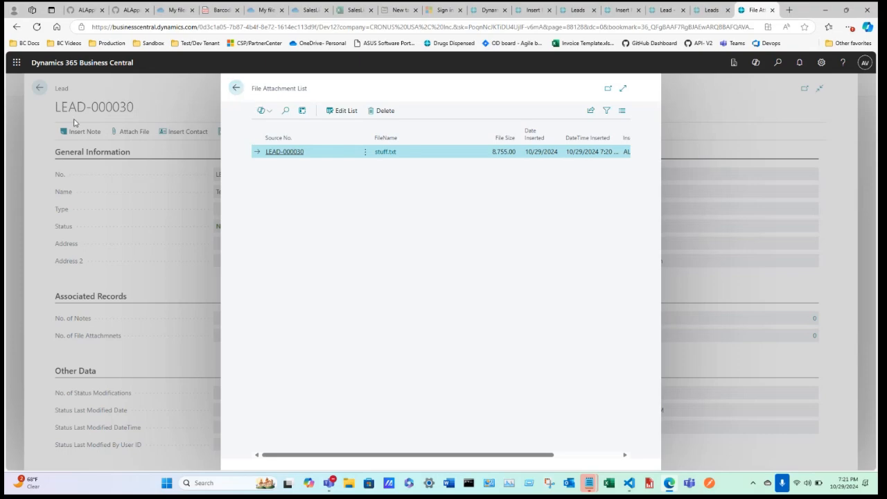
pyautogui.click(390, 152)
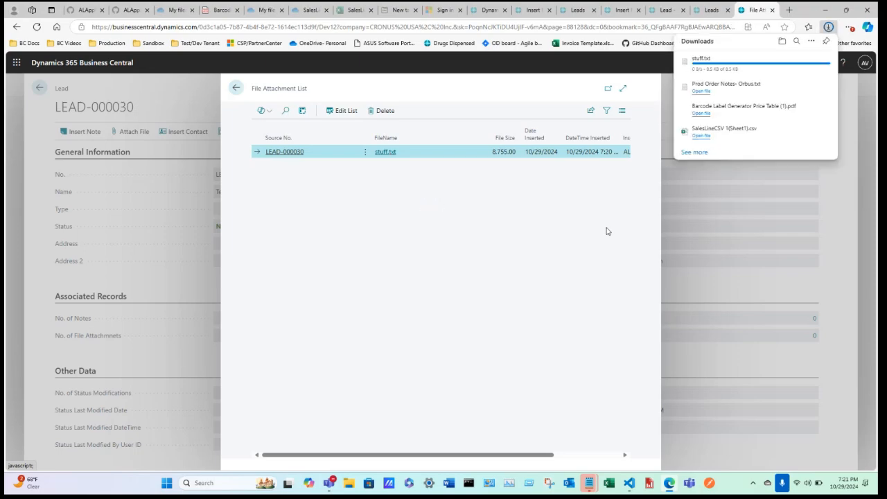
pyautogui.click(700, 65)
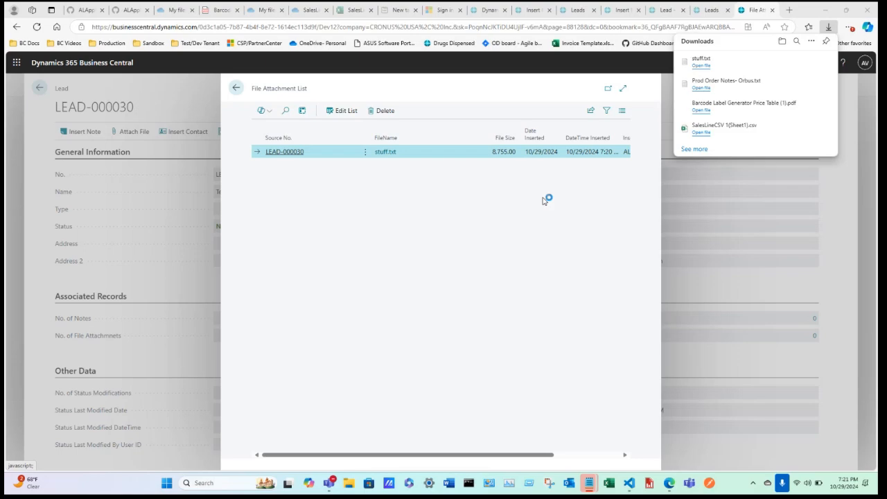
pyautogui.click(234, 87)
# Step: Open LEAD-000030 via Insert Associated Records and start inserting a contact for it
pyautogui.press('Escape')
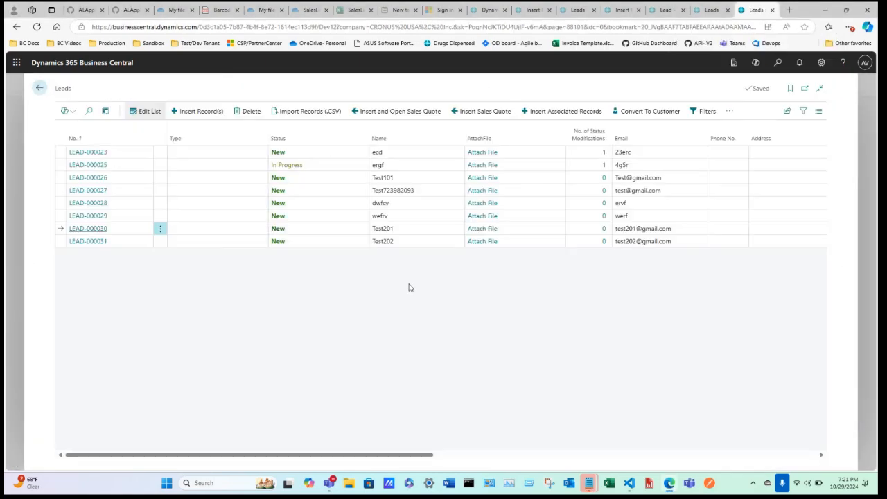
pyautogui.moveTo(370, 459); pyautogui.dragTo(753, 411)
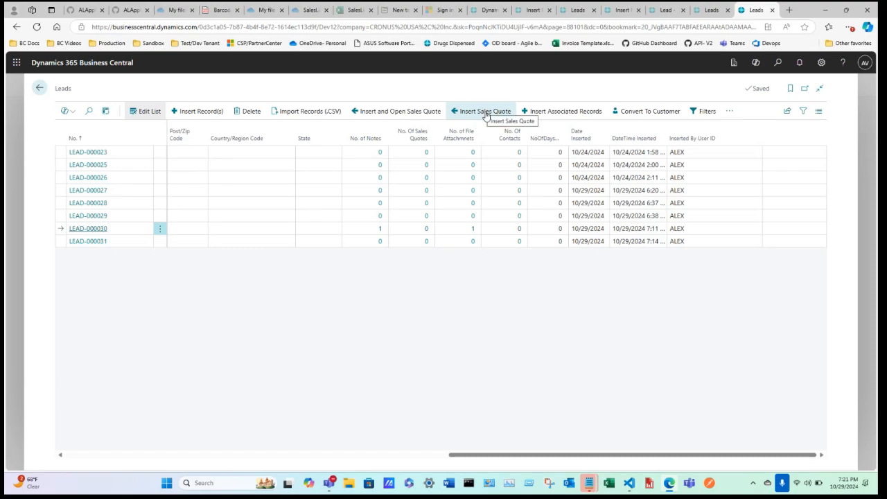
pyautogui.click(568, 113)
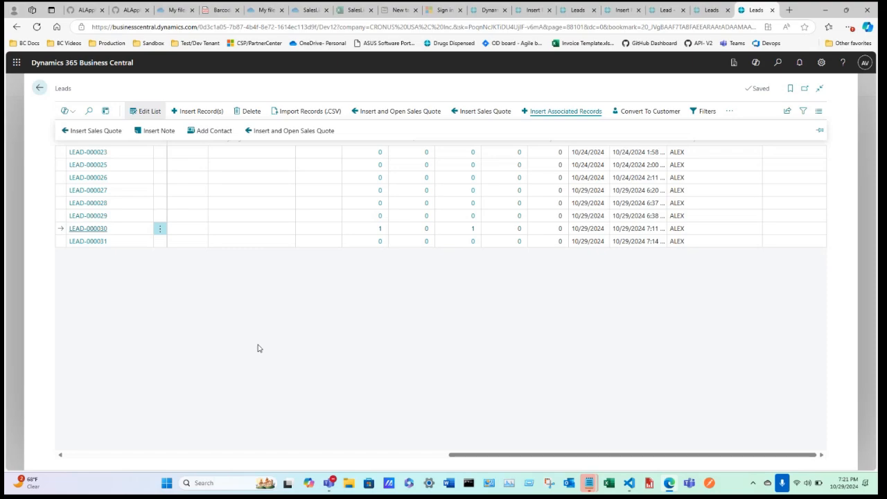
pyautogui.click(78, 229)
pyautogui.click(177, 131)
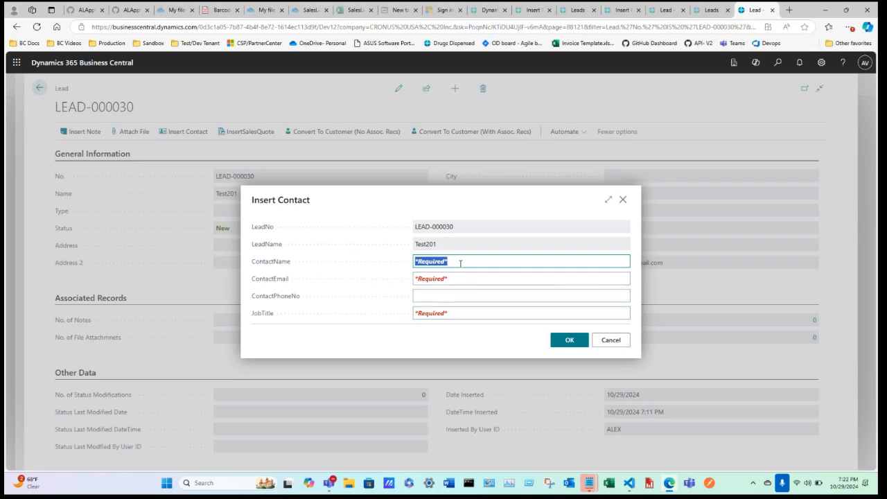
# Step: Enter the contact's full name, e-mail address and job title QA, then confirm with OK
pyautogui.write('John Smith')
pyautogui.click(497, 278)
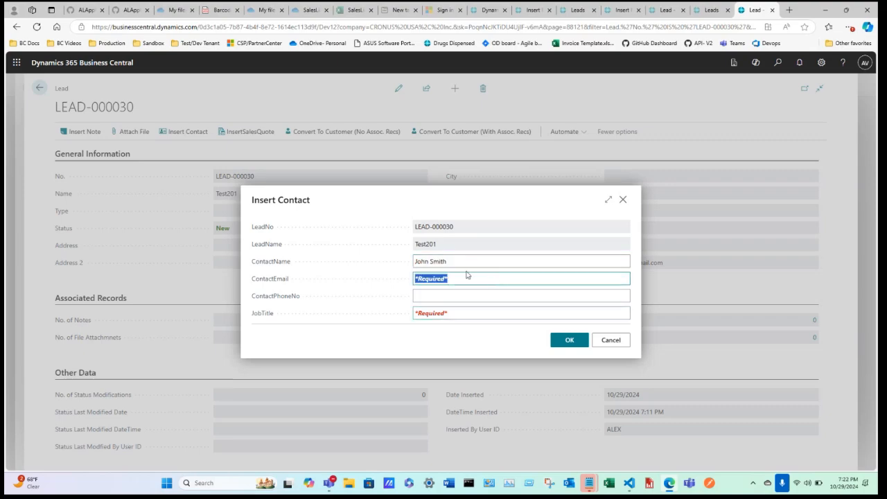
pyautogui.click(454, 315)
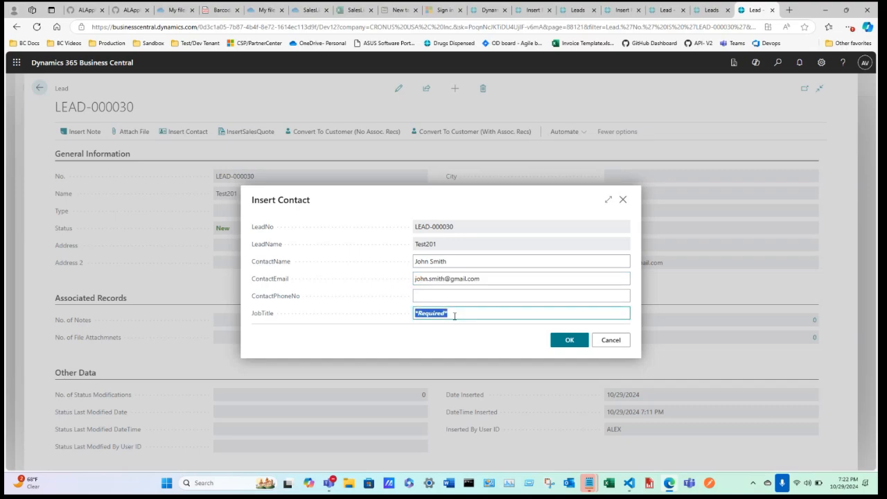
pyautogui.write('QA')
pyautogui.press('Tab')
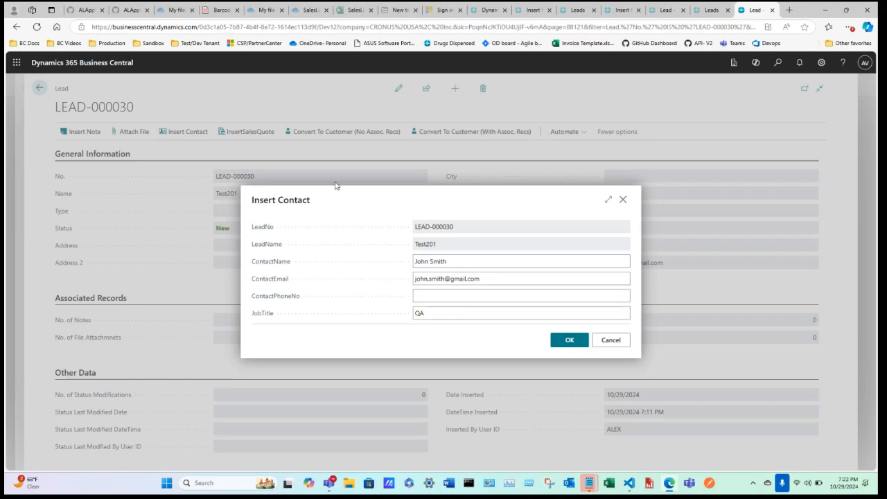
pyautogui.click(556, 340)
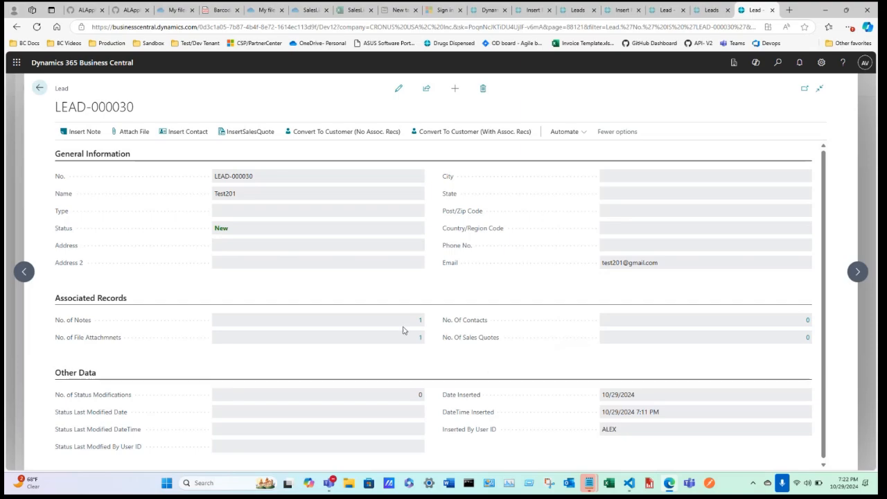
# Step: Back on the Leads list, submit an Insert Contact dialog filled with placeholder details
pyautogui.click(39, 88)
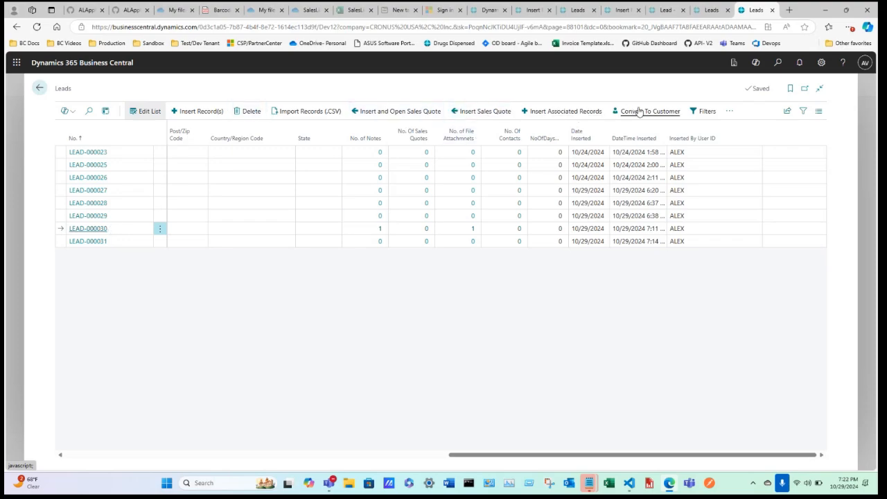
pyautogui.click(569, 111)
pyautogui.click(214, 135)
pyautogui.write('njjdwc')
pyautogui.press('Tab')
pyautogui.write('wsdc')
pyautogui.click(439, 312)
pyautogui.write('wsdce')
pyautogui.click(571, 343)
# Step: Scroll the Leads grid back to the left
pyautogui.moveTo(511, 455); pyautogui.dragTo(173, 361)
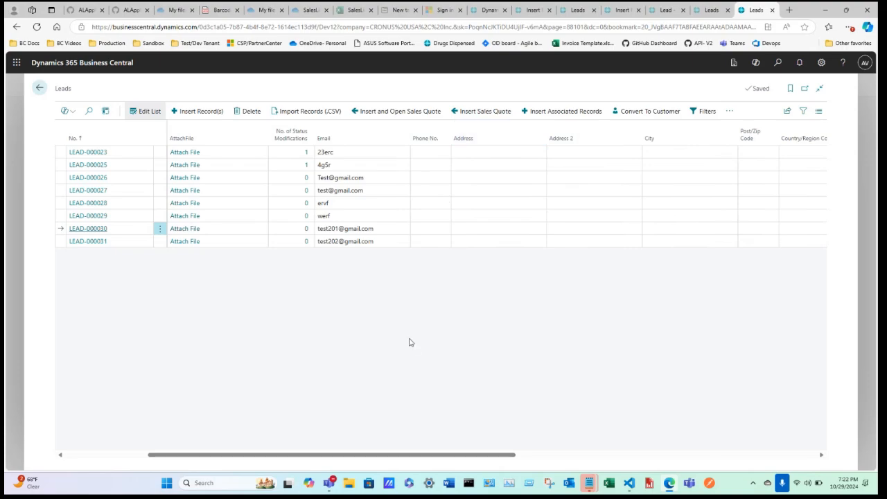
pyautogui.moveTo(448, 456); pyautogui.dragTo(331, 432)
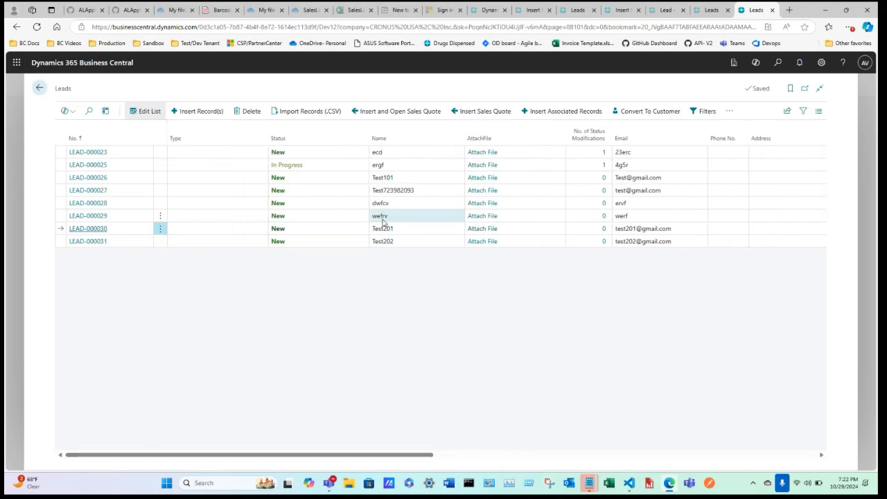
pyautogui.moveTo(406, 457); pyautogui.dragTo(356, 440)
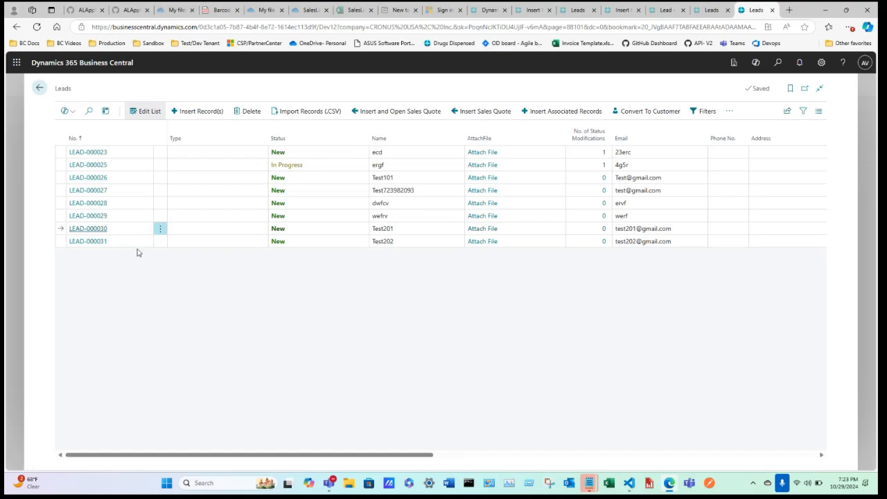
# Step: Open LEAD-000030's Lead card and switch it into edit mode
pyautogui.click(97, 229)
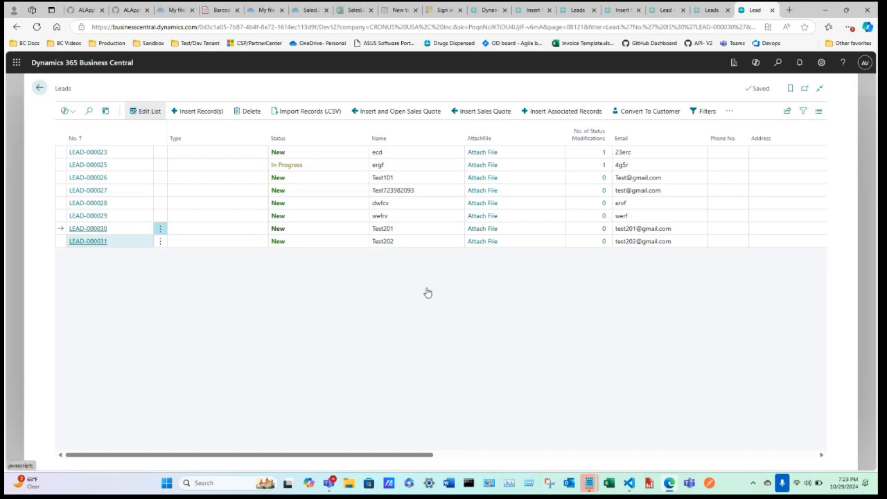
pyautogui.click(398, 88)
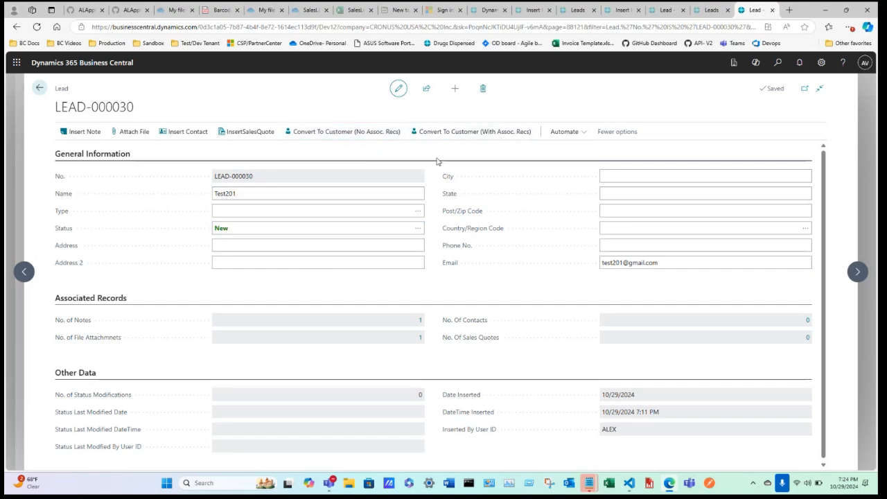
# Step: Try Convert To Customer, decline it and dismiss the no-record-inserted message
pyautogui.click(340, 132)
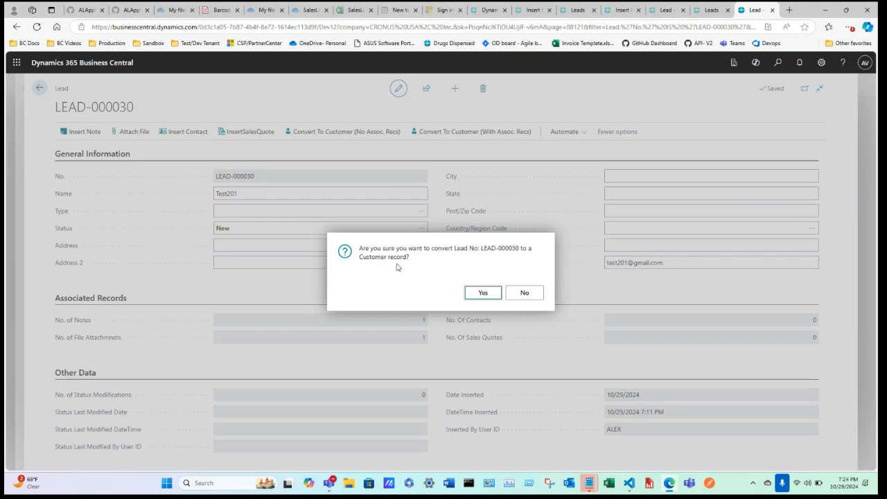
pyautogui.click(526, 293)
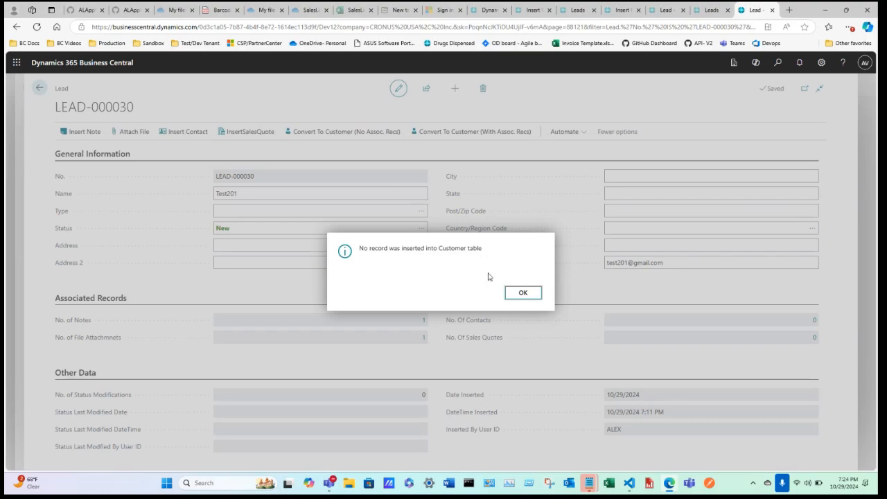
pyautogui.click(521, 293)
# Step: Convert LEAD-000030 to customer C00046 and acknowledge the success message
pyautogui.click(341, 132)
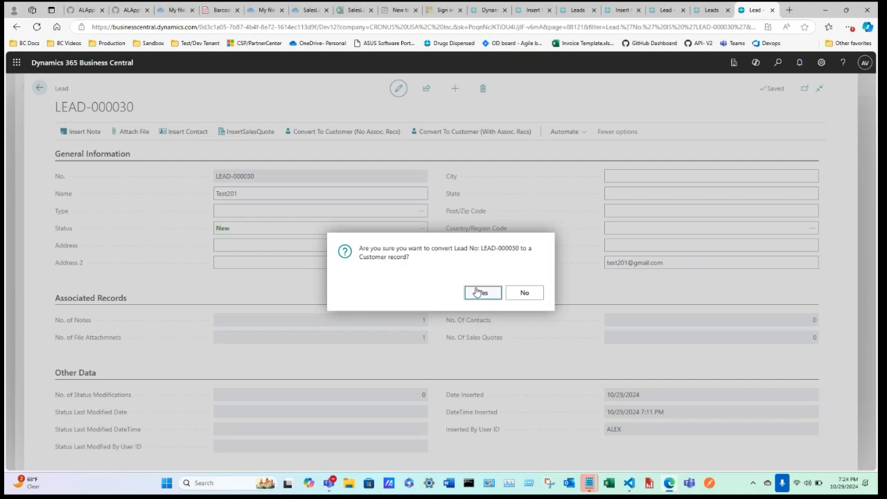
pyautogui.click(481, 293)
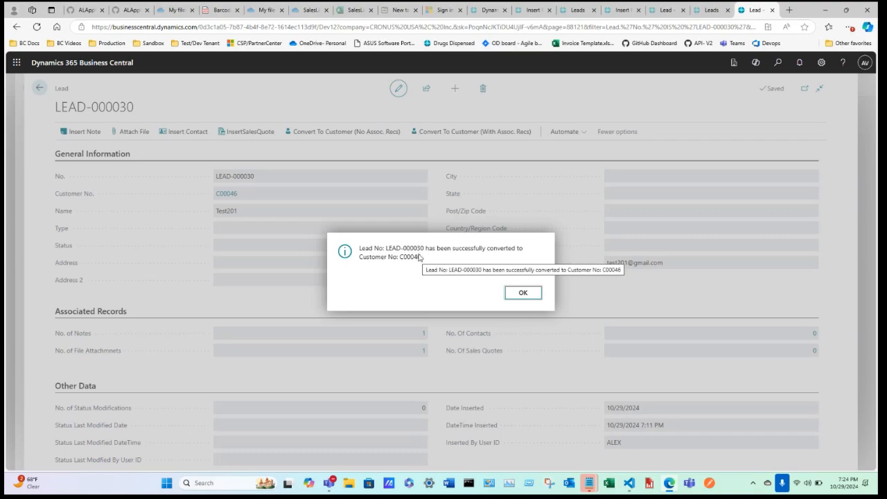
pyautogui.moveTo(420, 258); pyautogui.dragTo(400, 258)
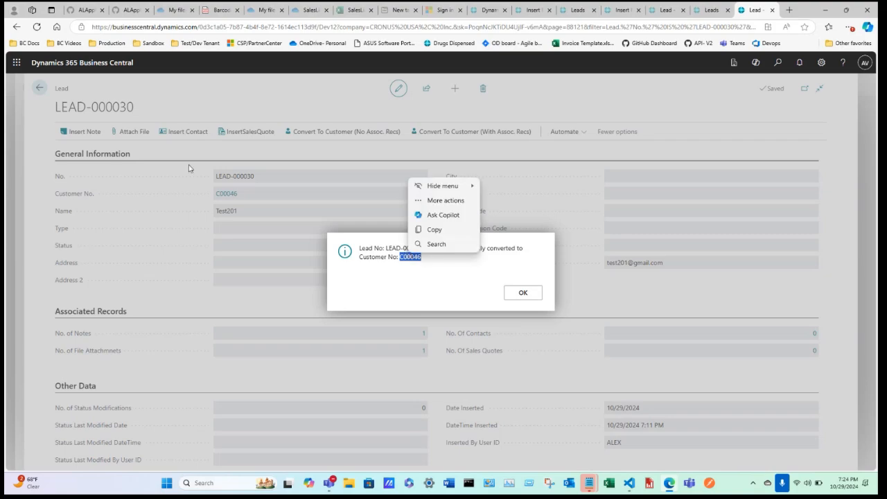
pyautogui.click(418, 229)
pyautogui.click(523, 293)
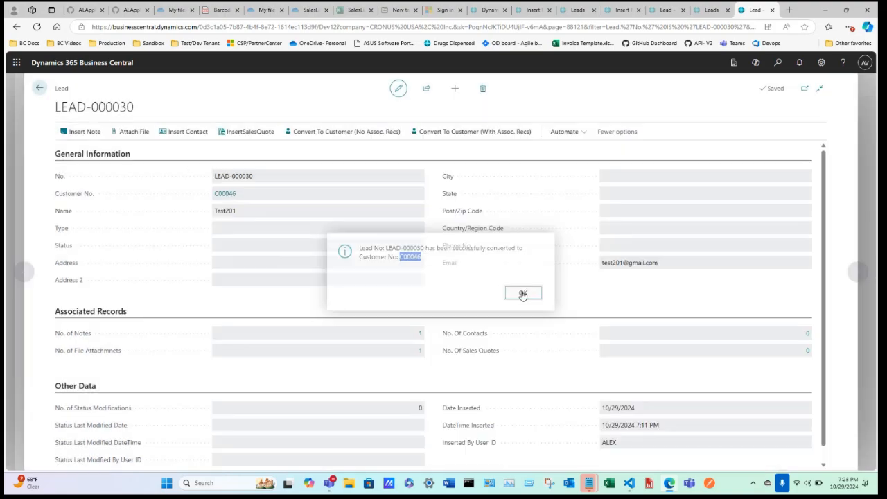
pyautogui.click(397, 91)
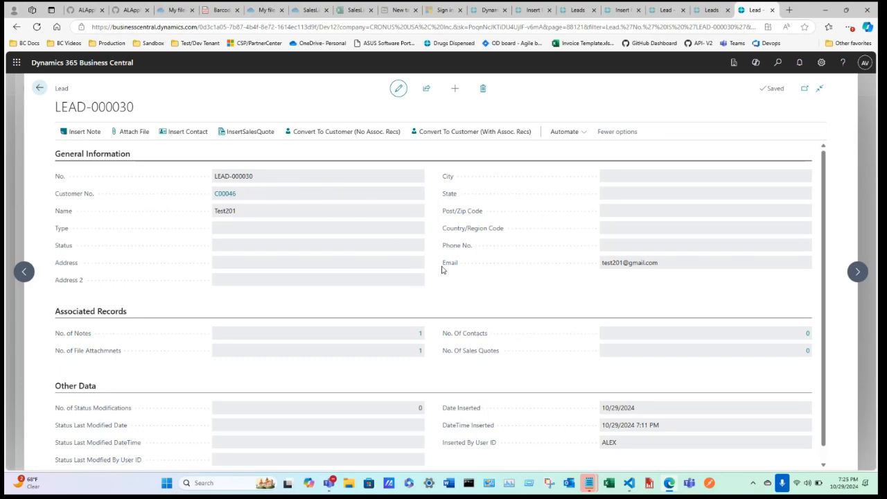
pyautogui.scroll(-1, 444, 270)
pyautogui.scroll(1, 426, 231)
# Step: Show all lead records, reopen LEAD-000030 and follow its C00046 customer link
pyautogui.click(40, 88)
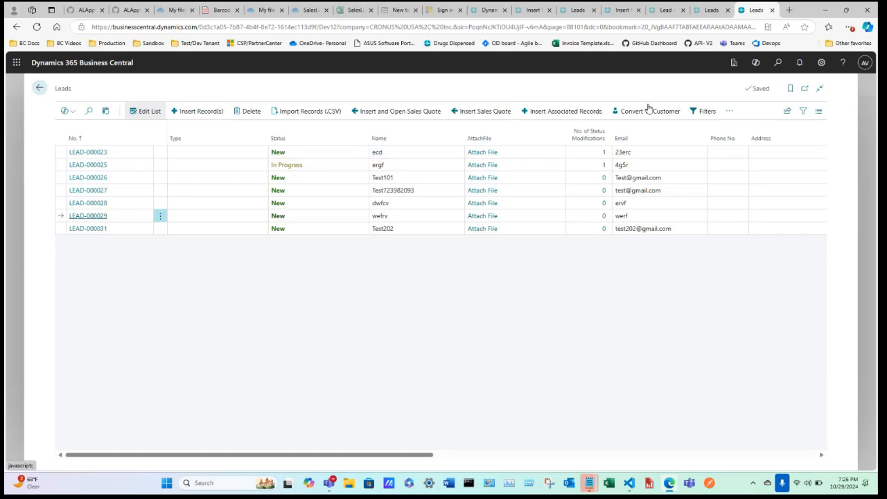
pyautogui.click(702, 110)
pyautogui.click(131, 133)
pyautogui.scroll(-1, 173, 334)
pyautogui.scroll(-1, 173, 333)
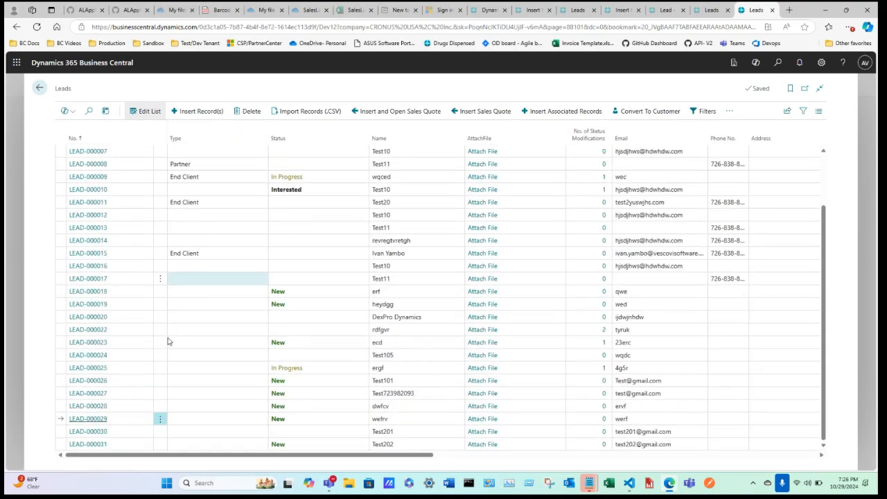
pyautogui.click(97, 432)
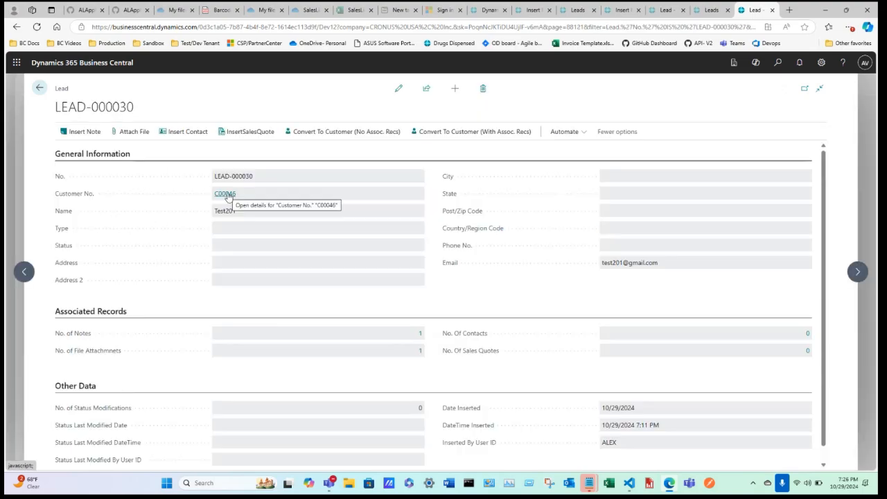
pyautogui.click(226, 193)
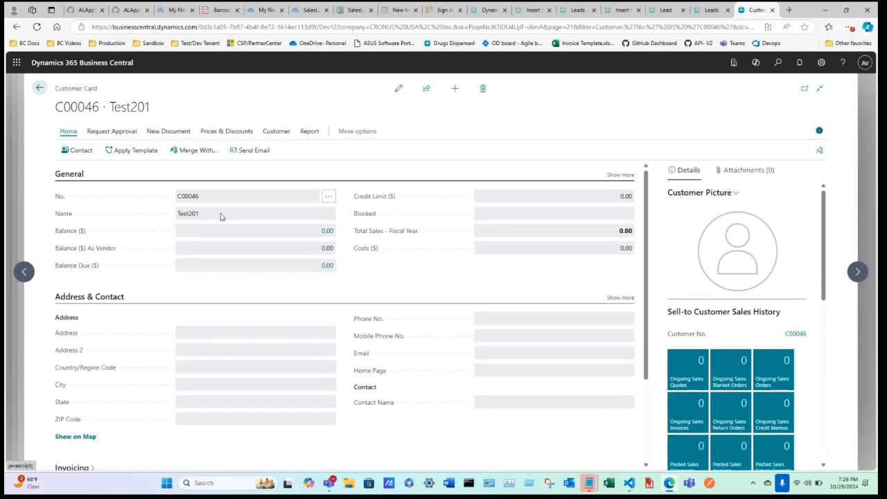
# Step: Put C00046's Customer Card in edit mode, review its sections, and close the create-contacts notice
pyautogui.click(399, 88)
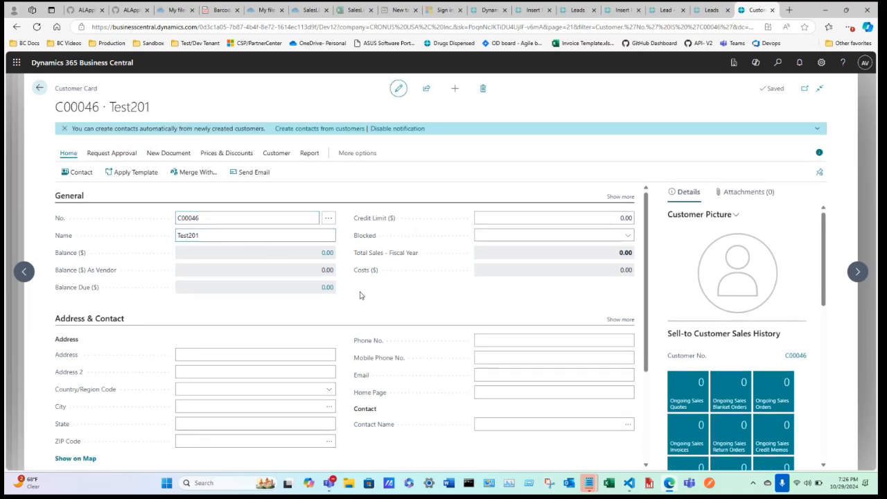
pyautogui.scroll(-2, 368, 301)
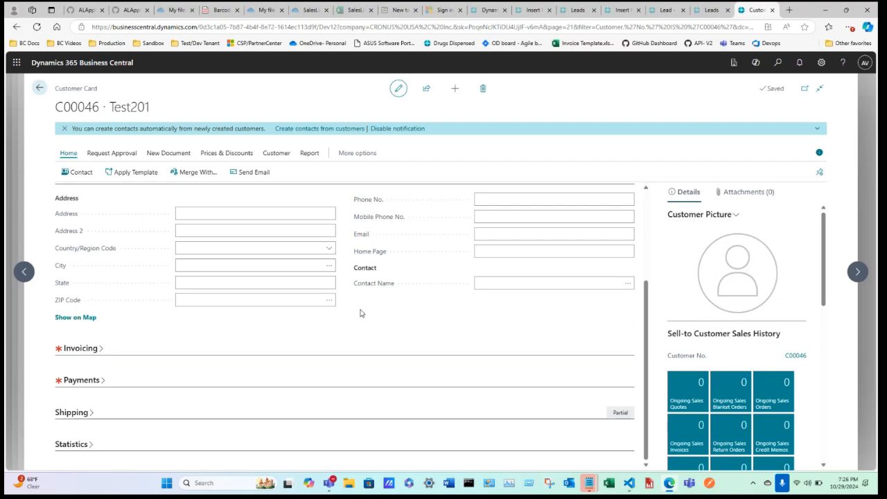
pyautogui.scroll(2, 228, 348)
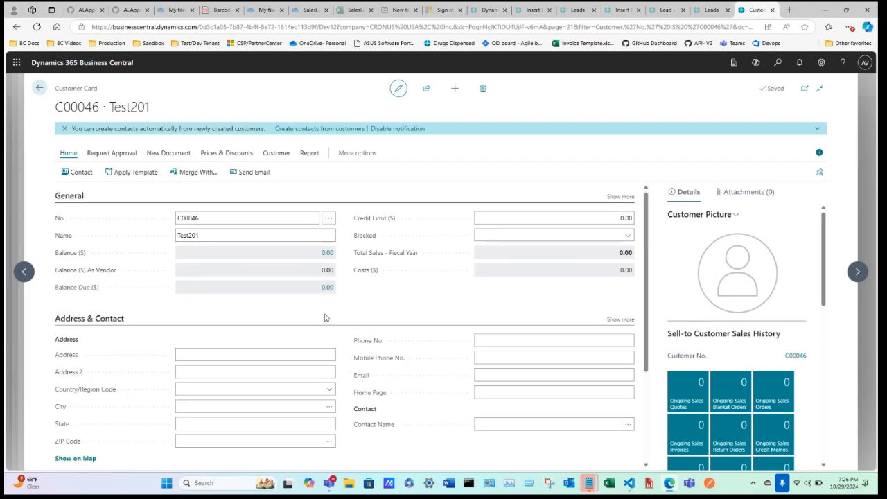
pyautogui.click(334, 239)
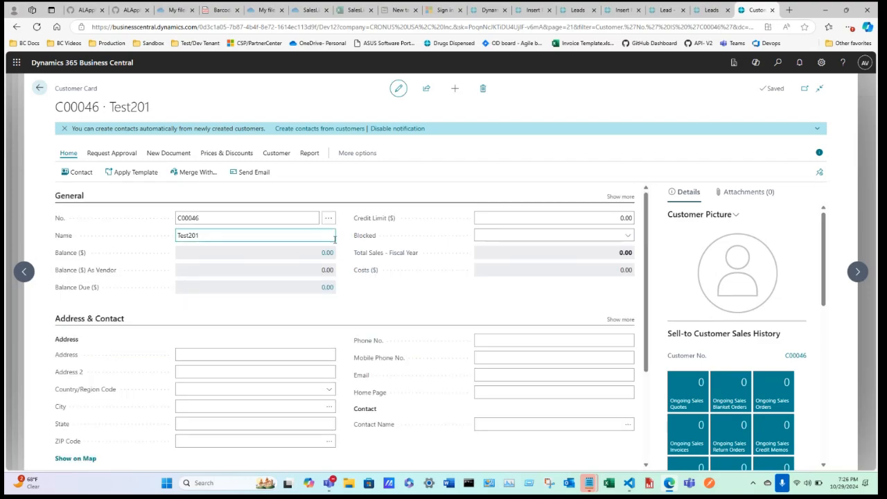
pyautogui.click(65, 128)
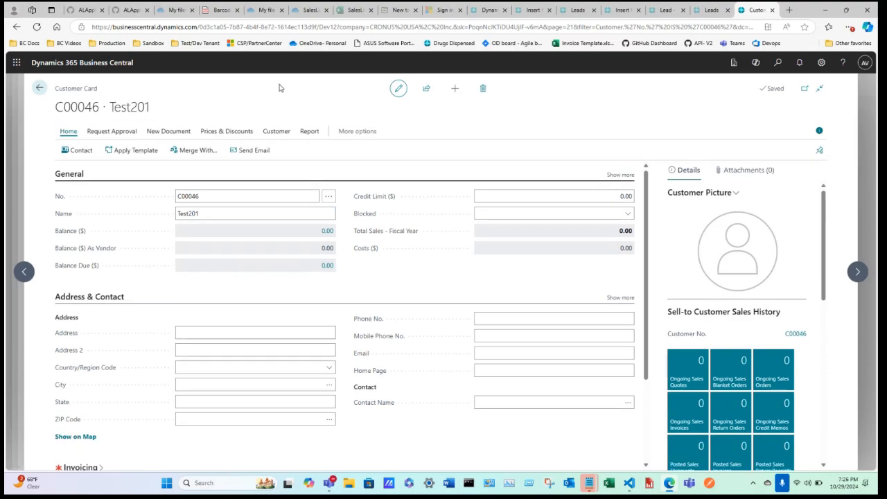